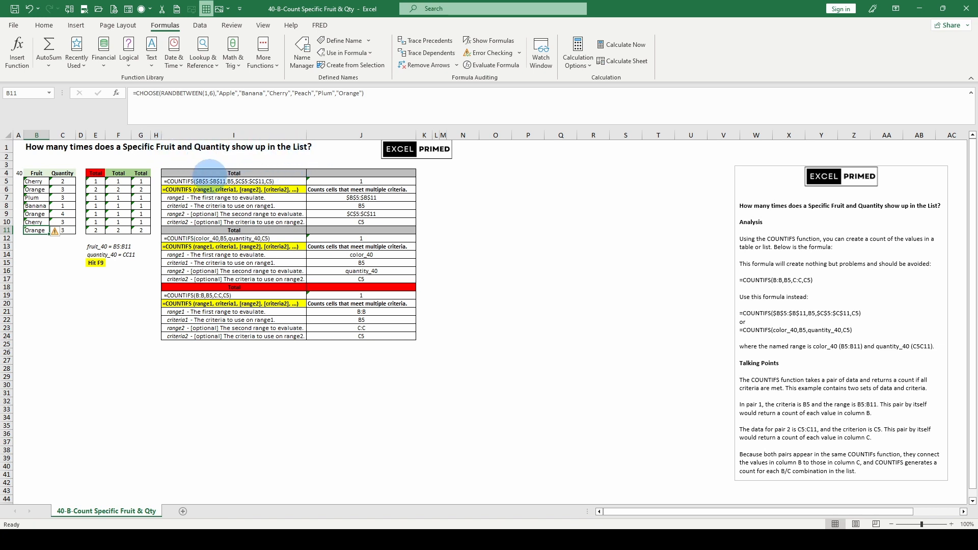
# - Inspect the fixed-range COUNTIFS formula text in I5, recalculate the random fruit and quantity list, and select the total in F5
pyautogui.click(204, 182)
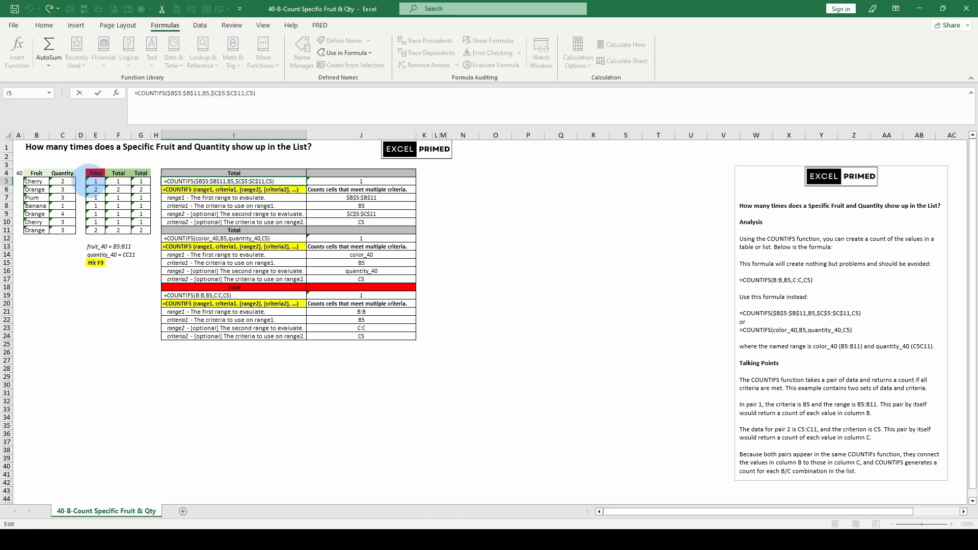
pyautogui.click(117, 174)
pyautogui.press('F9')
pyautogui.click(113, 180)
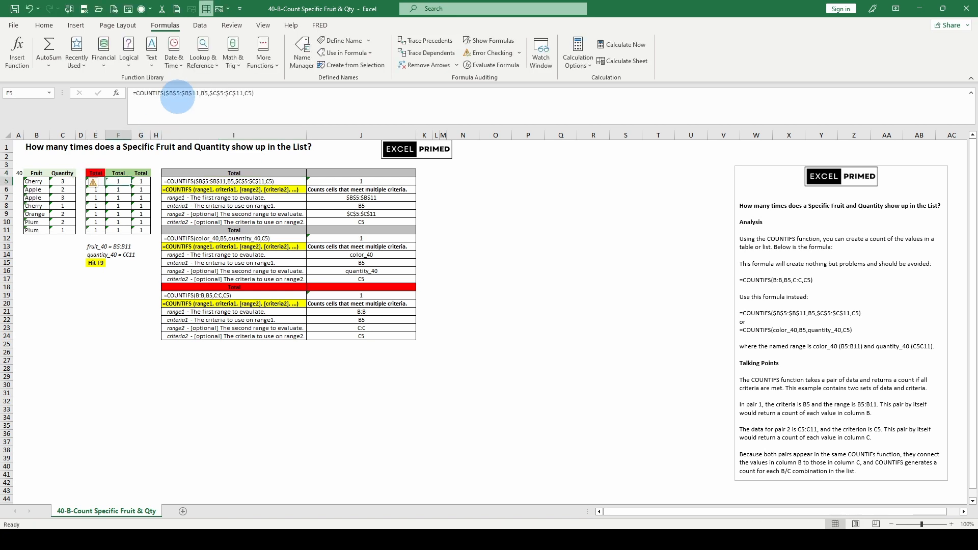
# - Examine each criteria range and criterion of the COUNTIFS formula in F5, and leave the formula without editing it
pyautogui.click(177, 94)
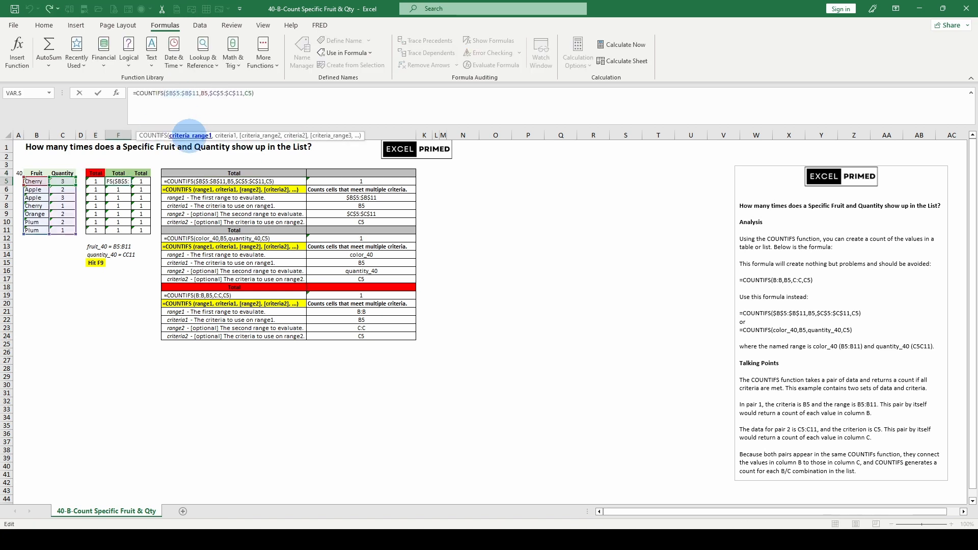
pyautogui.click(190, 135)
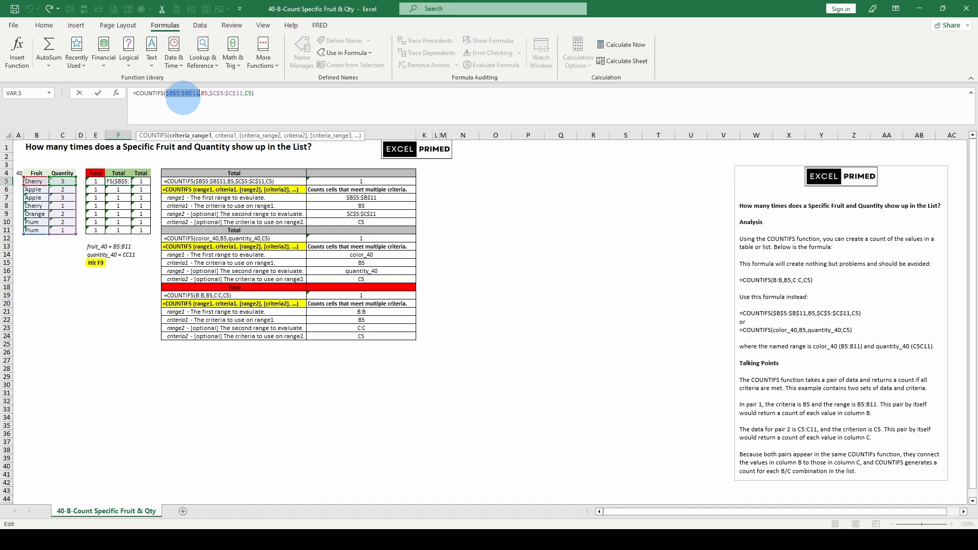
pyautogui.click(223, 135)
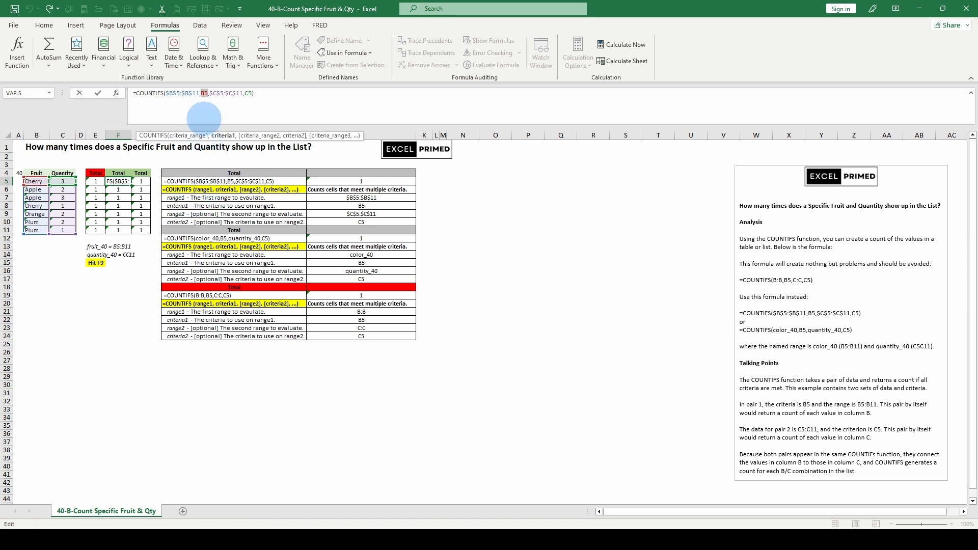
pyautogui.click(247, 135)
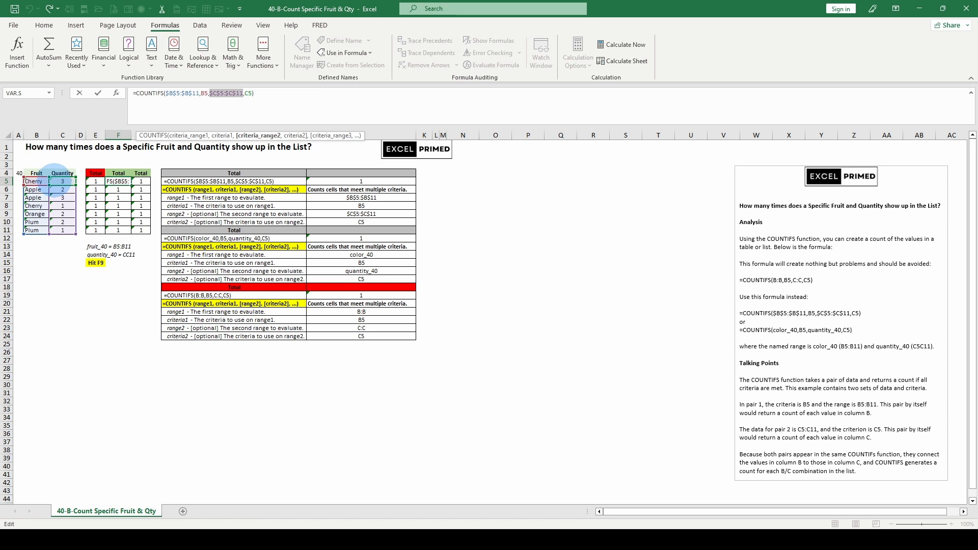
pyautogui.click(296, 135)
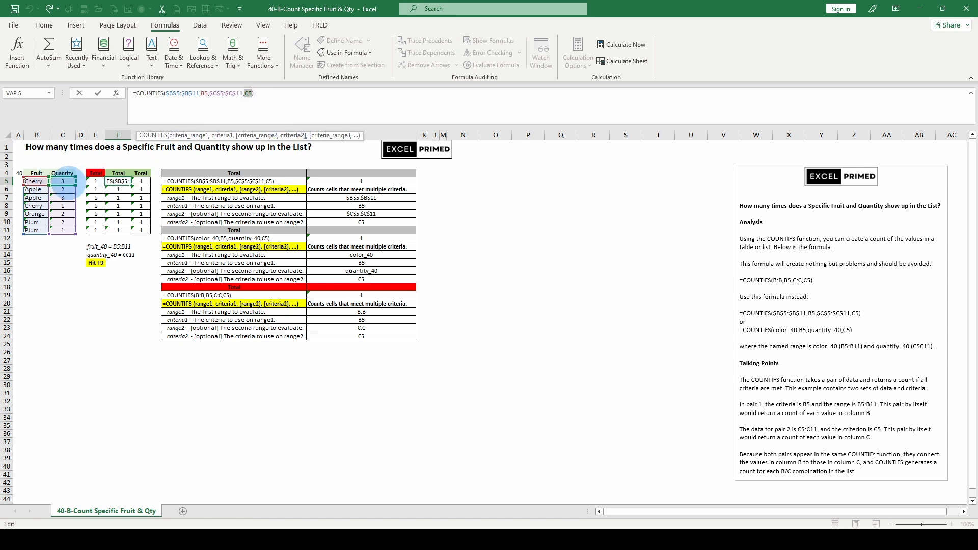
pyautogui.press('Escape')
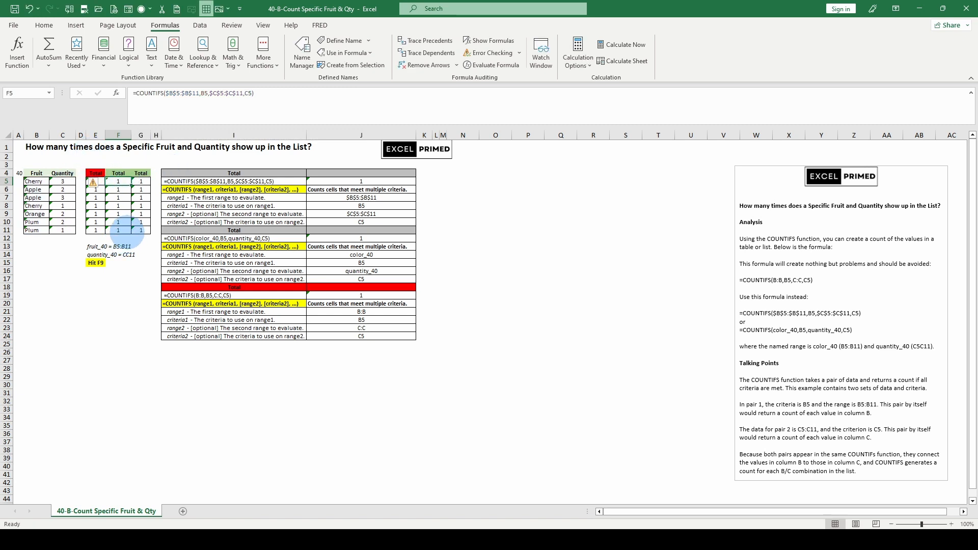
# - Recalculate the list and review the fixed-range COUNTIFS formulas in F6:F9 and the named-range formula in G5
pyautogui.press('F9')
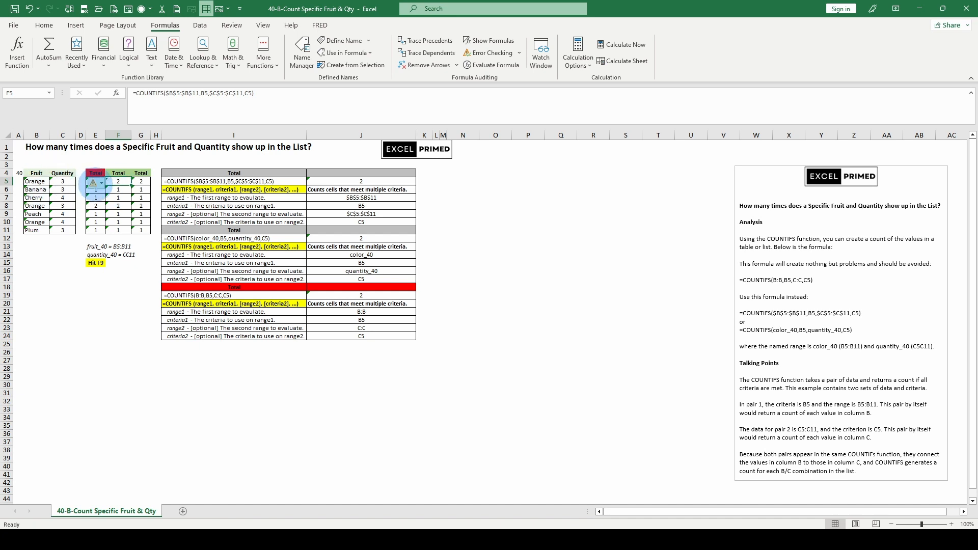
pyautogui.click(117, 189)
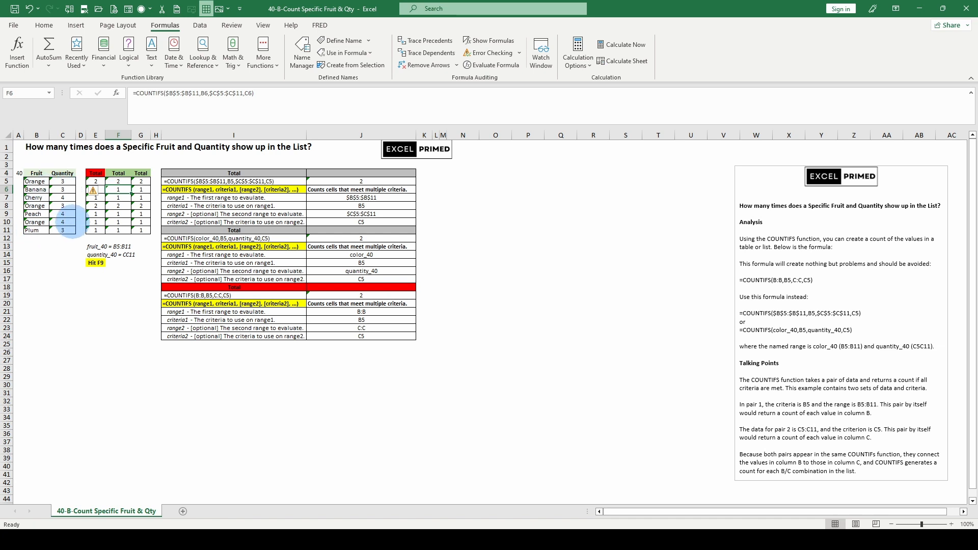
pyautogui.click(125, 199)
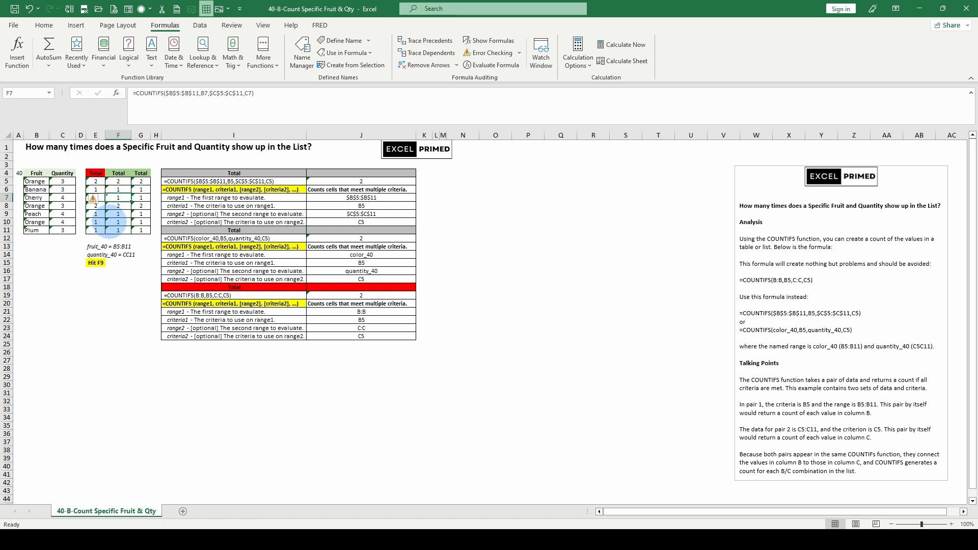
pyautogui.press('Down')
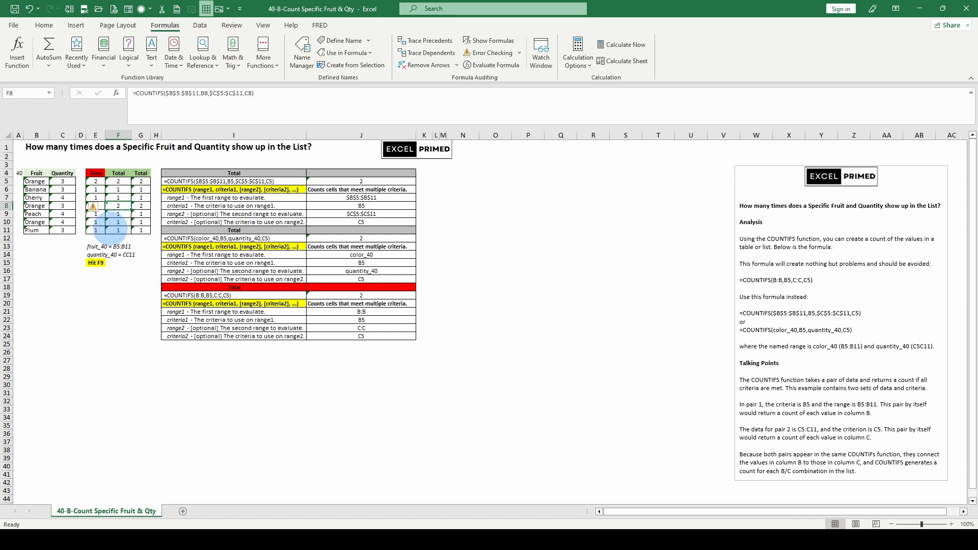
pyautogui.press('Down')
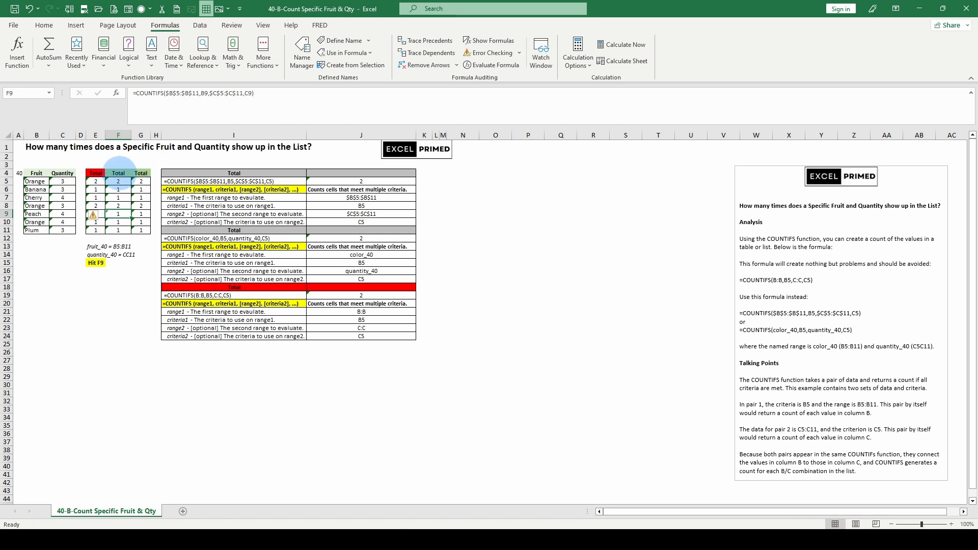
pyautogui.click(141, 182)
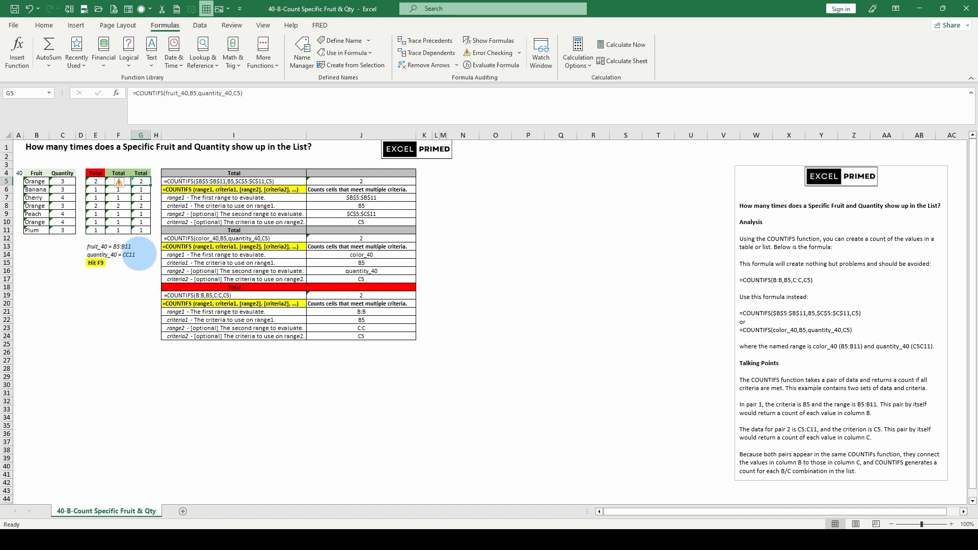
# - Correct the named-range note in E14 to read "quantity_40 = C5:C11"
pyautogui.click(128, 255)
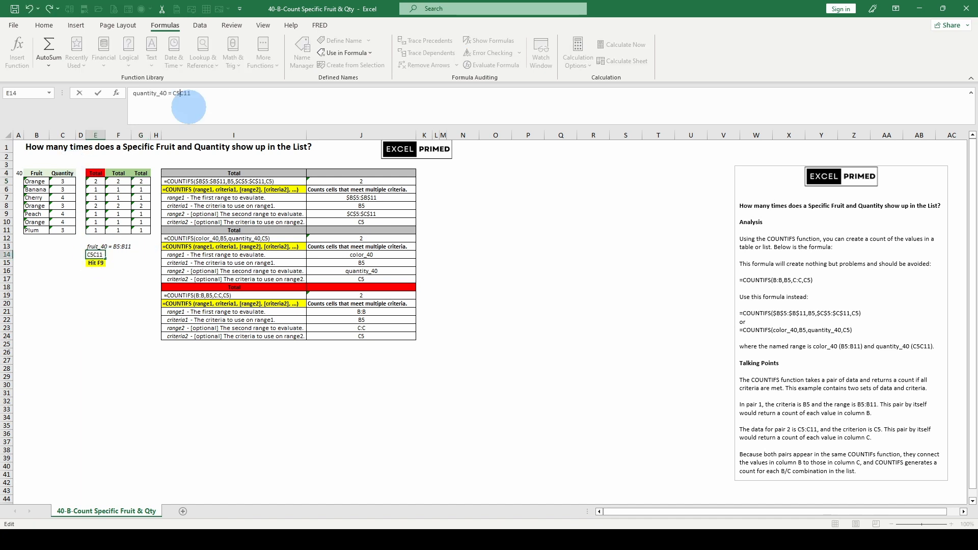
pyautogui.hotkey('ctrl', ';')
pyautogui.press('Delete')
pyautogui.press('Delete')
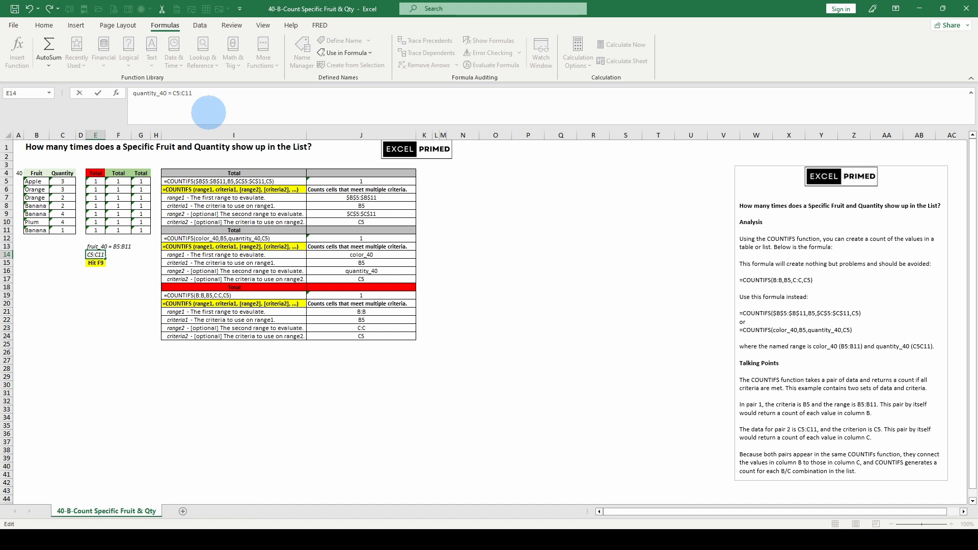
pyautogui.press('Return')
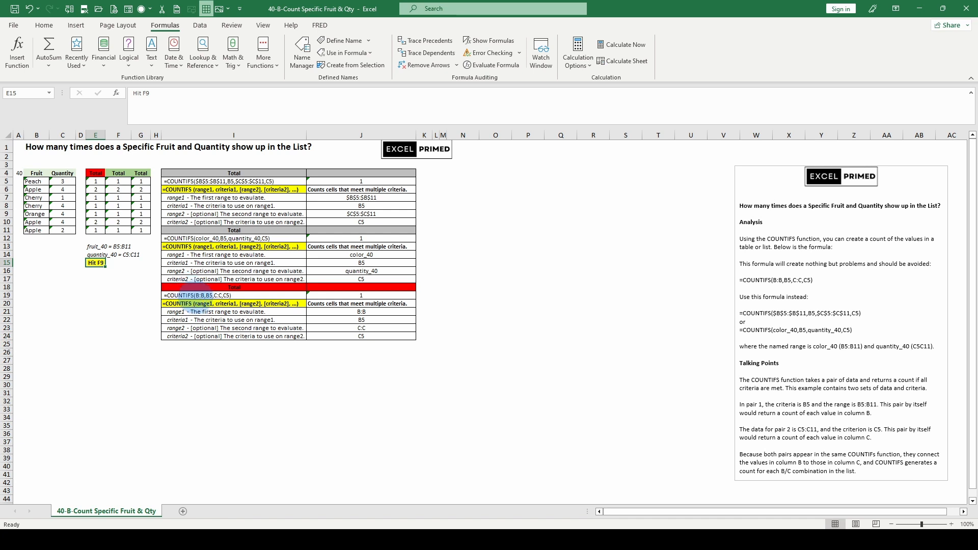
# - Check the whole-column COUNTIFS formula in I19 and copy the fruit and quantity cells B5:C5 to B1048576 in the worksheet's last row
pyautogui.click(204, 296)
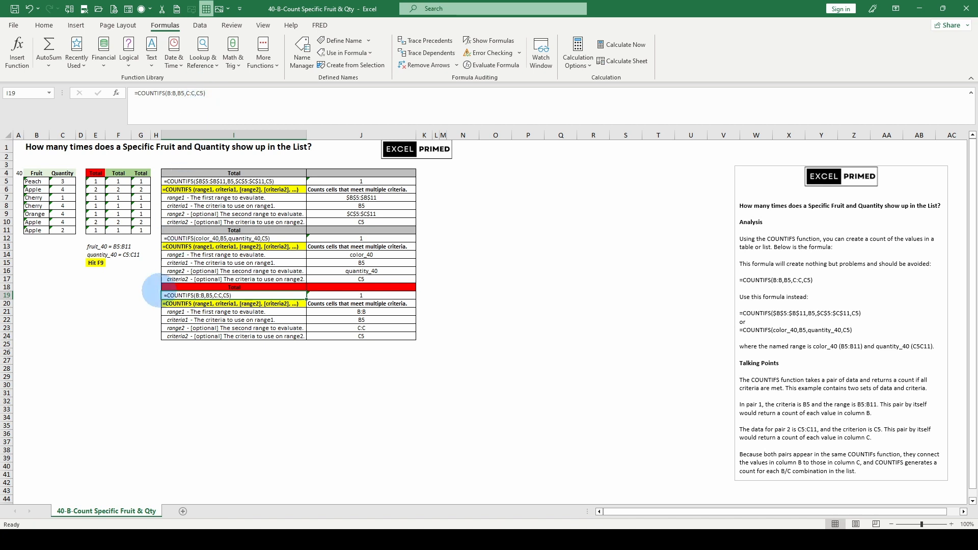
pyautogui.moveTo(41, 182); pyautogui.dragTo(62, 176)
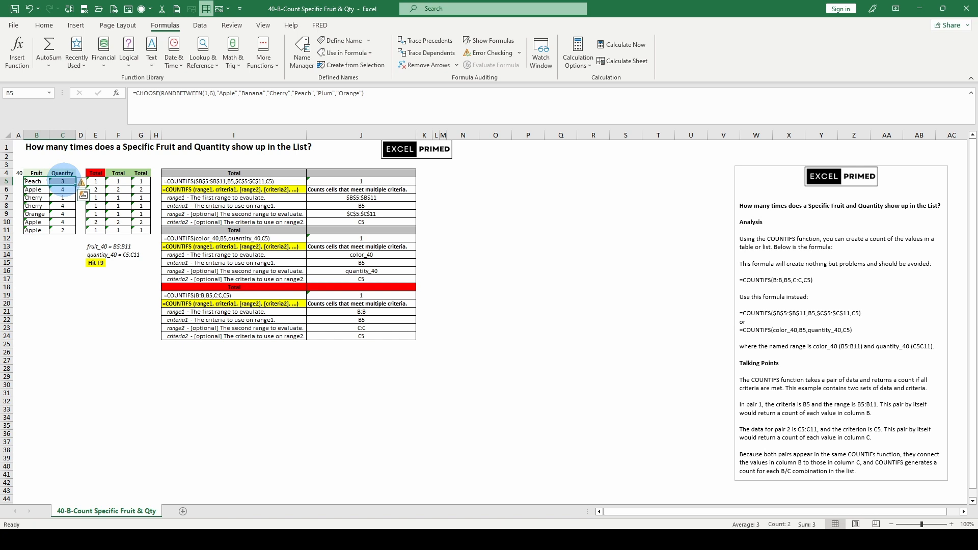
pyautogui.rightClick(62, 176)
pyautogui.click(74, 209)
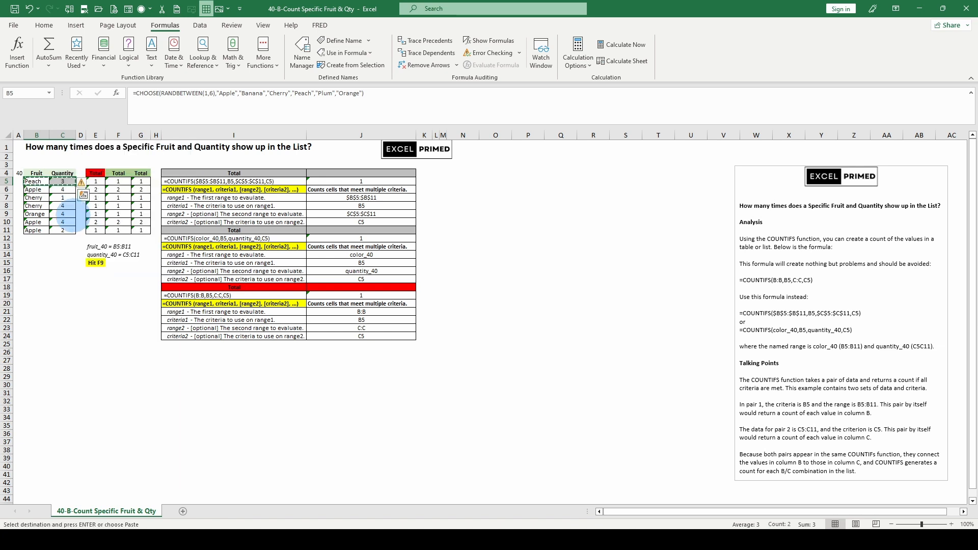
pyautogui.click(67, 292)
pyautogui.hotkey('ctrl', 'Down')
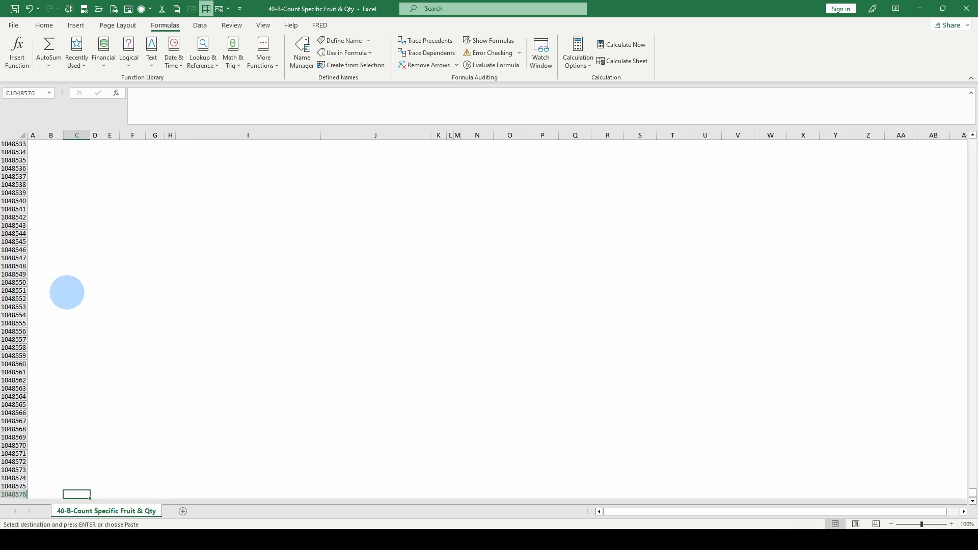
pyautogui.press('Left')
pyautogui.hotkey('ctrl', 'v')
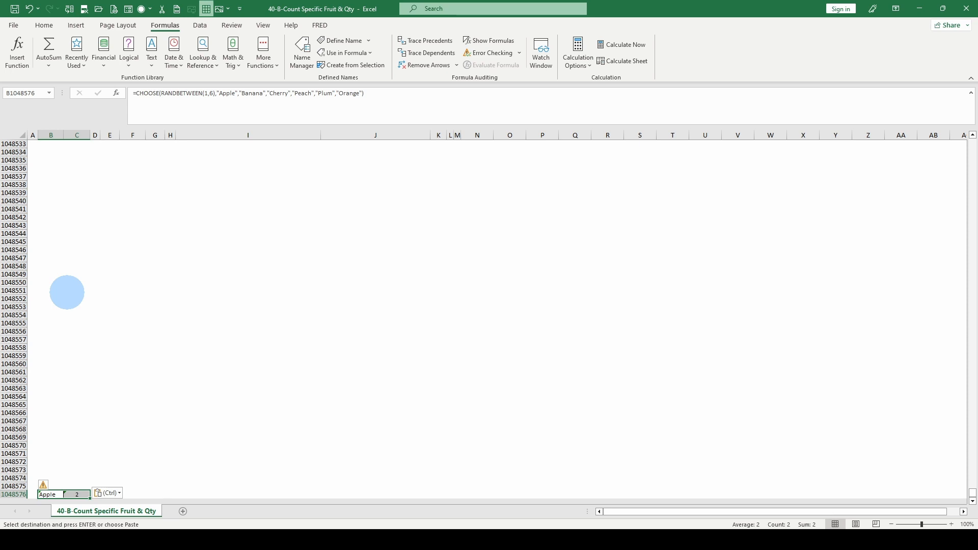
pyautogui.press('ctrl')
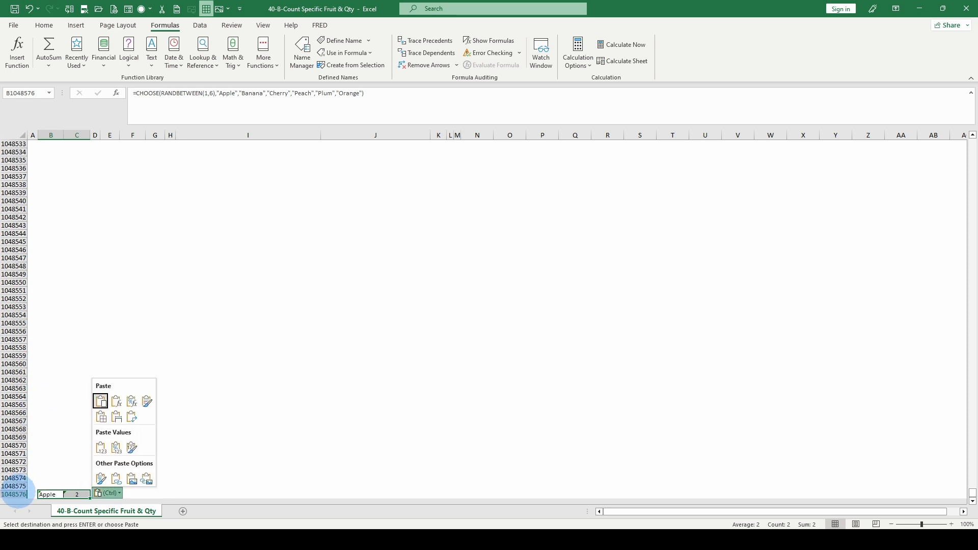
# - Hide row 1048576, return to cell A1 and clear the copy mode
pyautogui.rightClick(14, 494)
pyautogui.click(42, 476)
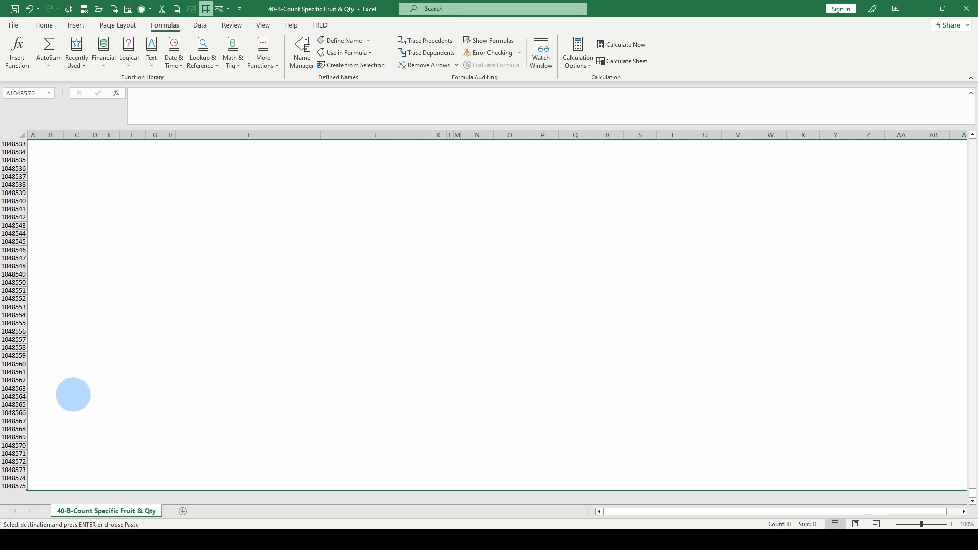
pyautogui.hotkey('ctrl', 'Home')
pyautogui.press('Escape')
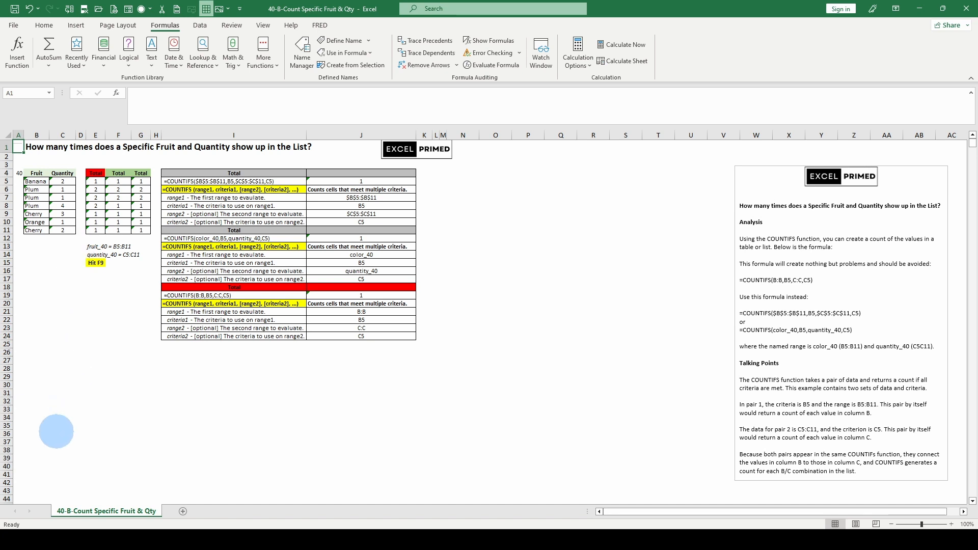
# - Recalculate the list repeatedly and compare the whole-column totals in column E with the totals in columns F and G
pyautogui.click(41, 448)
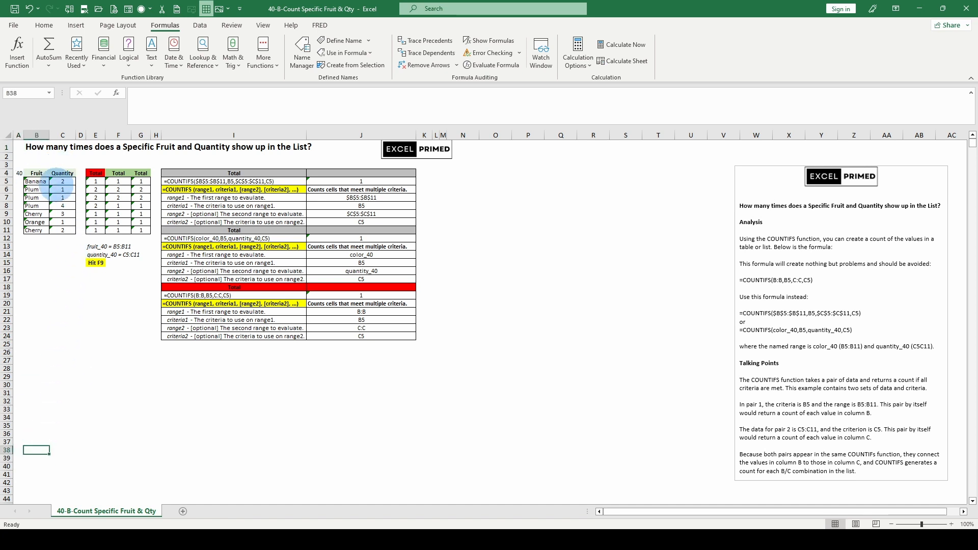
pyautogui.press('F9')
pyautogui.press('F9')
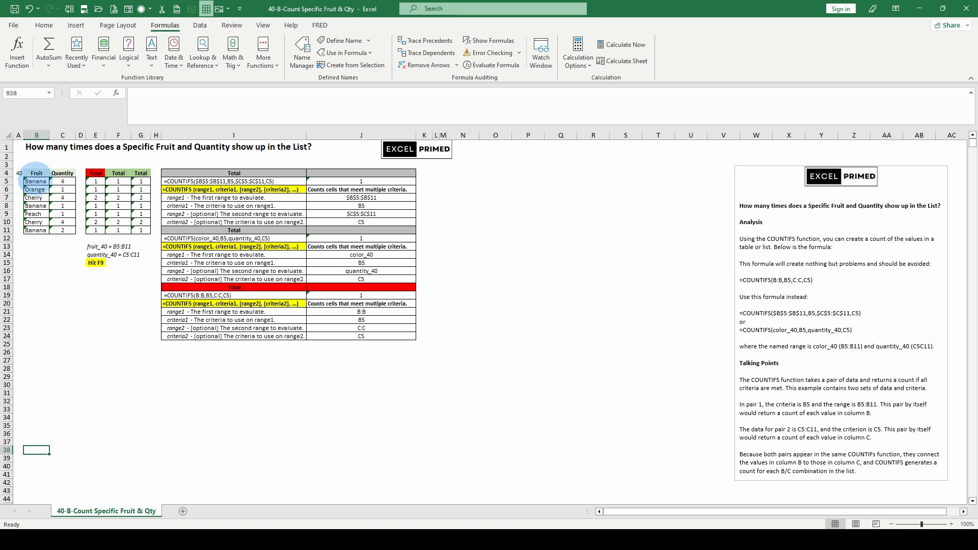
pyautogui.click(119, 181)
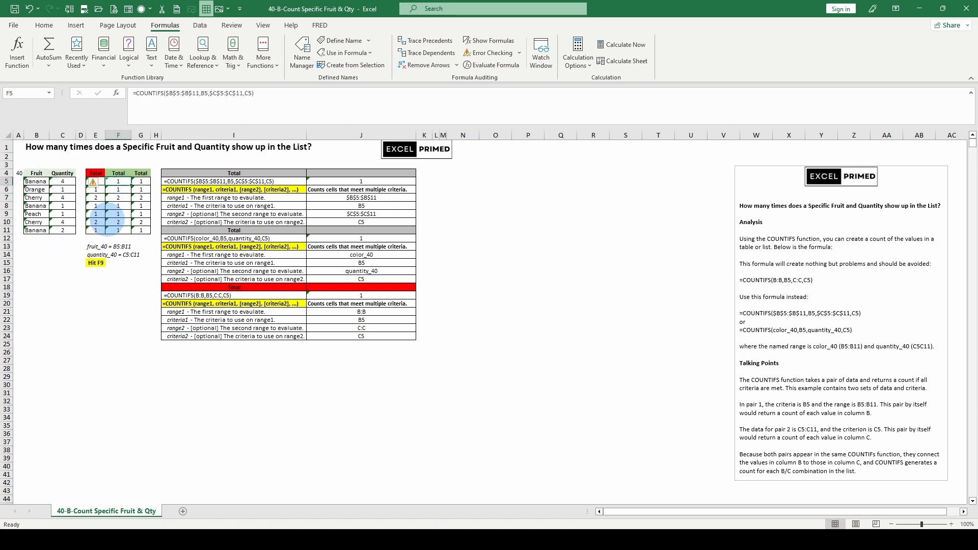
pyautogui.click(66, 295)
pyautogui.press('F9')
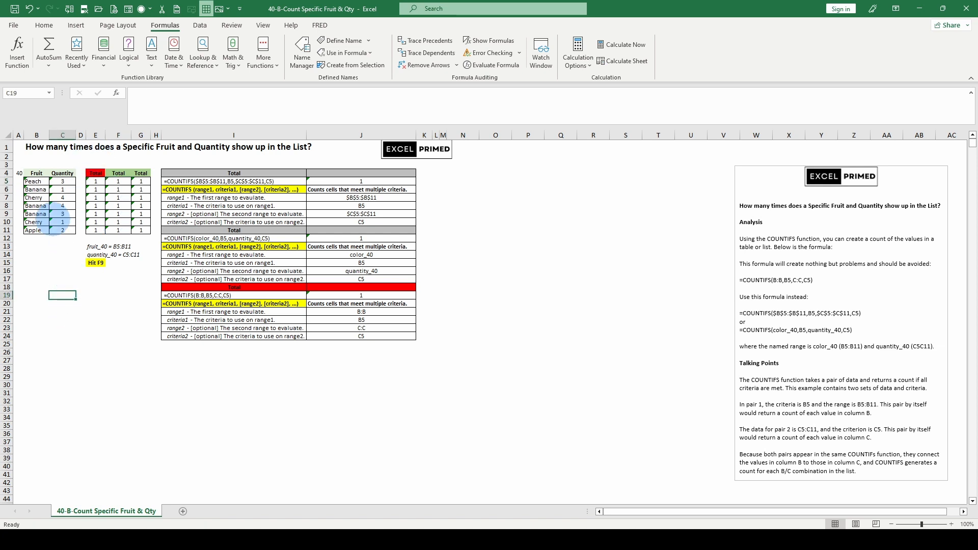
pyautogui.press('F9')
pyautogui.press('F9')
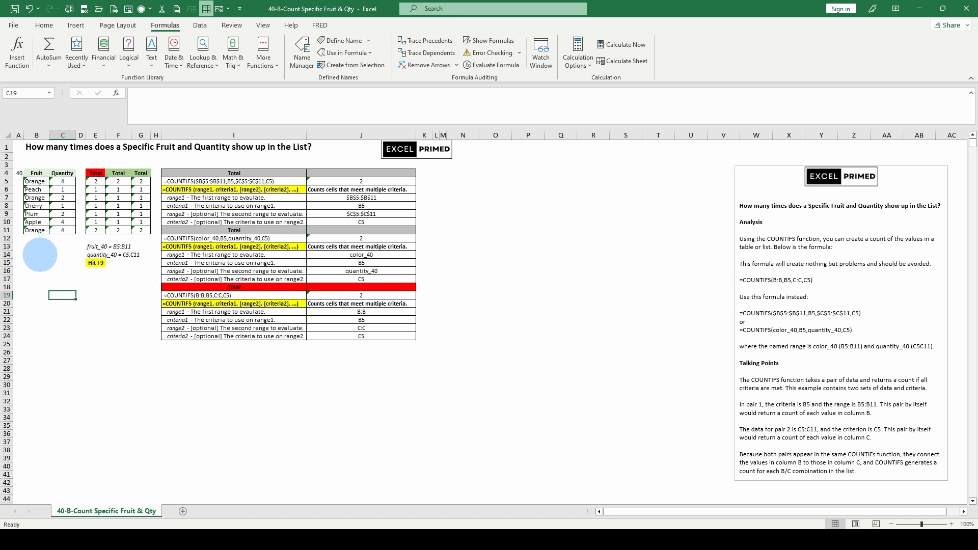
pyautogui.press('F9')
pyautogui.press('F9')
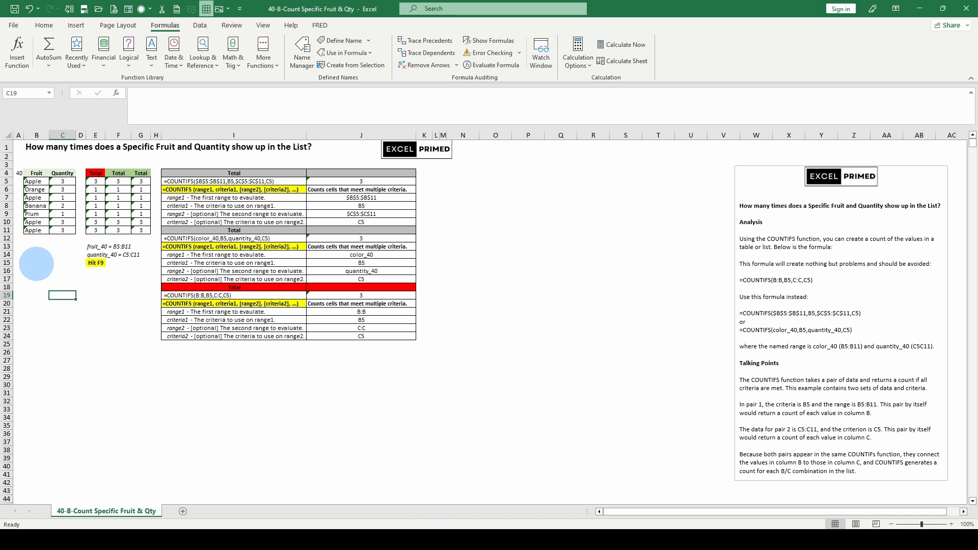
pyautogui.press('F9')
pyautogui.press('F9')
pyautogui.press('F9')
pyautogui.press('F9')
# - Select the whole-column COUNTIFS formula in E5 and recalculate several times to compare its total with F5 and G5
pyautogui.click(95, 182)
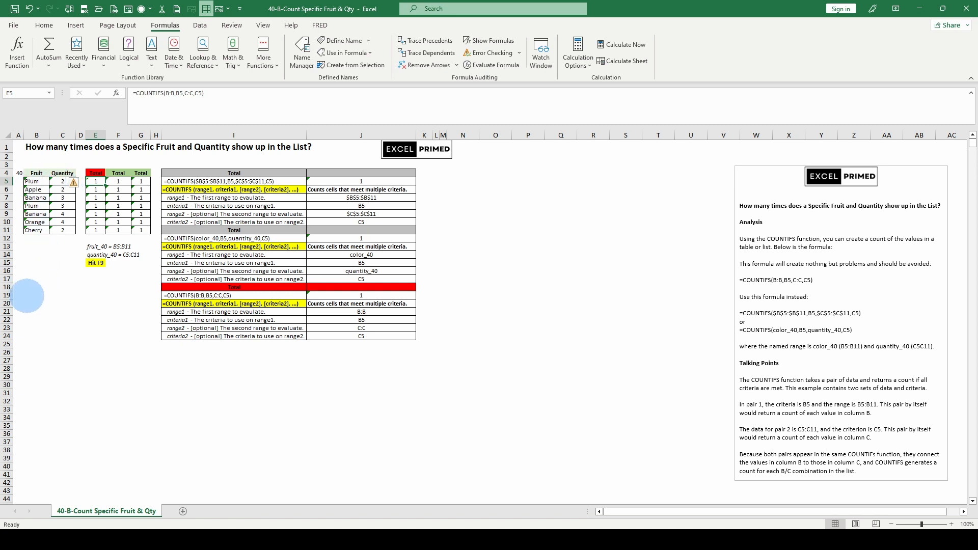
pyautogui.press('F9')
pyautogui.press('F9')
pyautogui.press('F9')
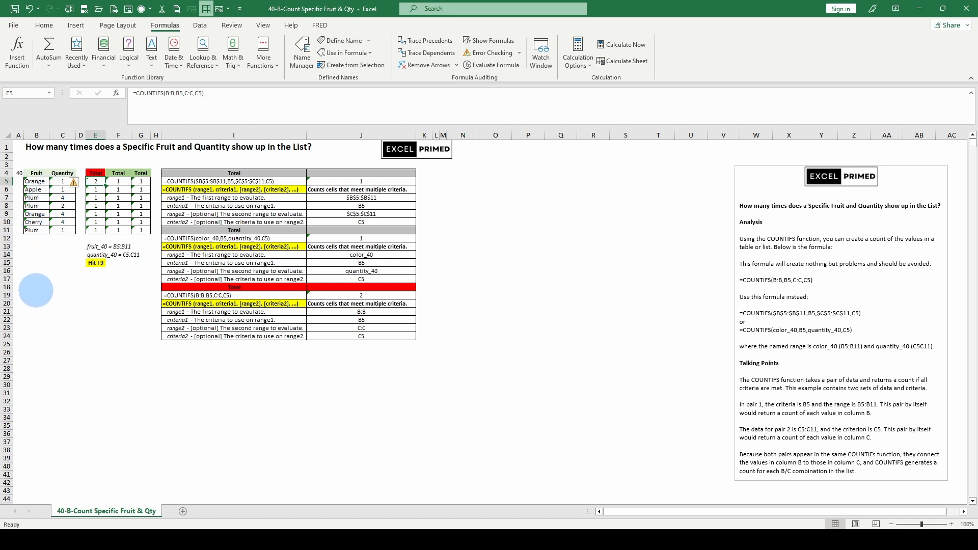
# - Go to the end of column B and unhide row 1048576 with the stray fruit and quantity data
pyautogui.click(35, 289)
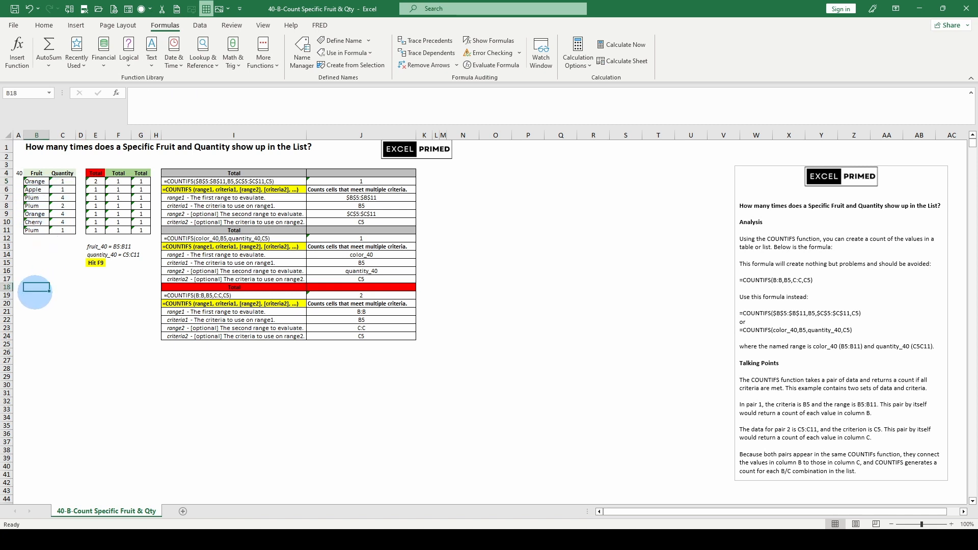
pyautogui.hotkey('ctrl', 'Down')
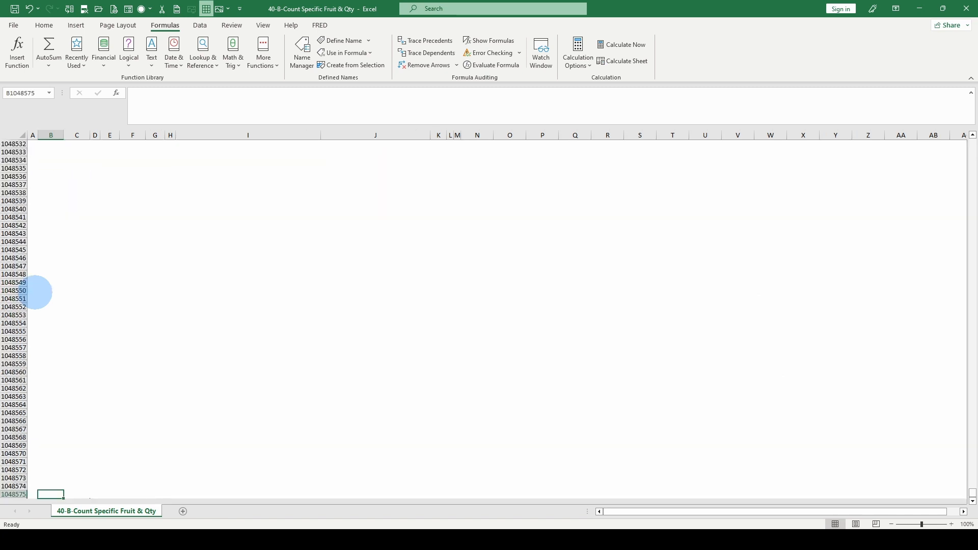
pyautogui.rightClick(13, 470)
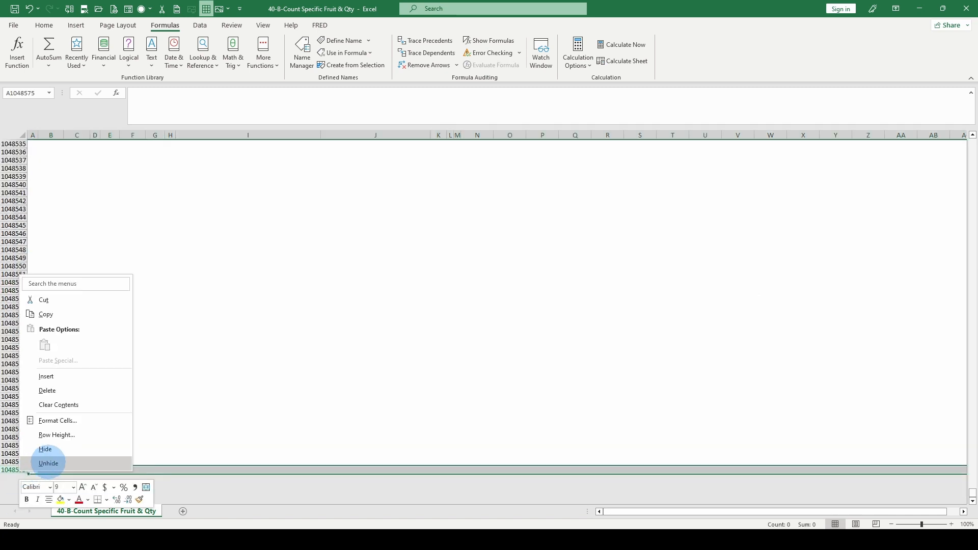
pyautogui.click(46, 463)
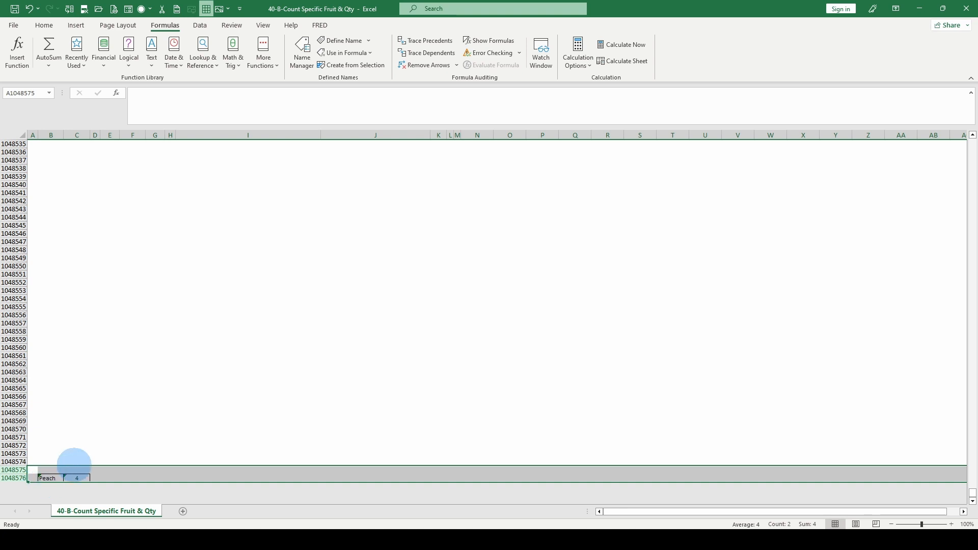
# - Switch to the excelprimed.com home page and look through its Excel course categories and course listings
pyautogui.scroll(3, 92, 407)
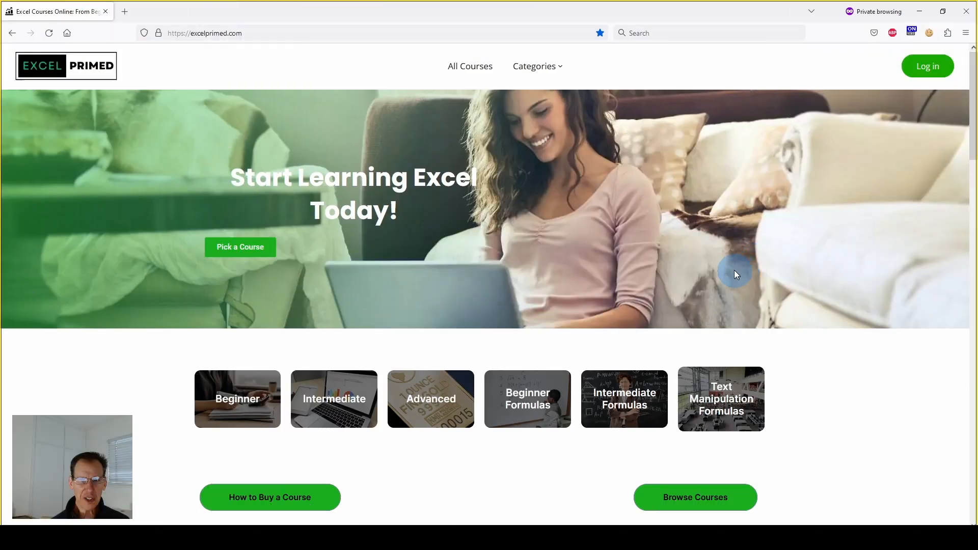
pyautogui.scroll(-8, 738, 282)
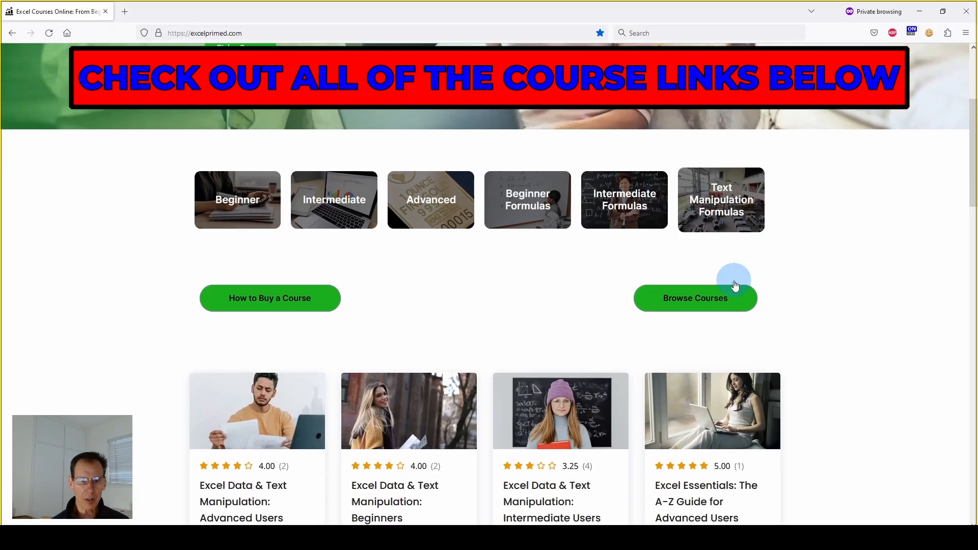
pyautogui.scroll(-1, 689, 301)
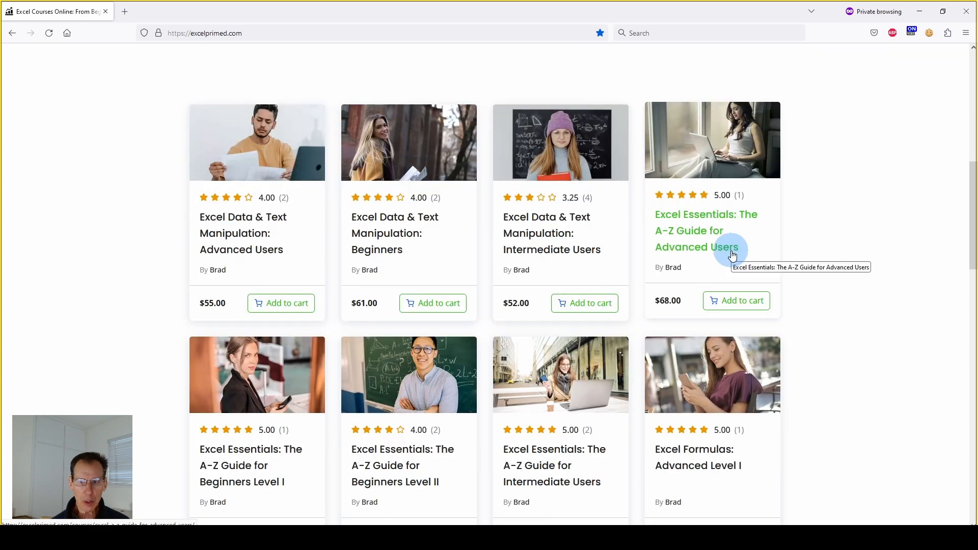
pyautogui.scroll(1, 730, 257)
pyautogui.scroll(-1, 731, 255)
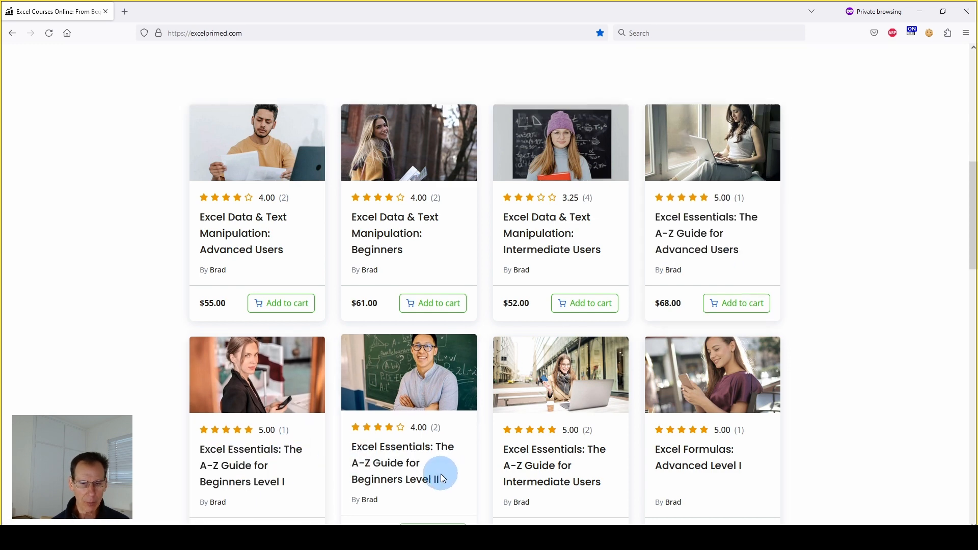
pyautogui.scroll(-1, 542, 400)
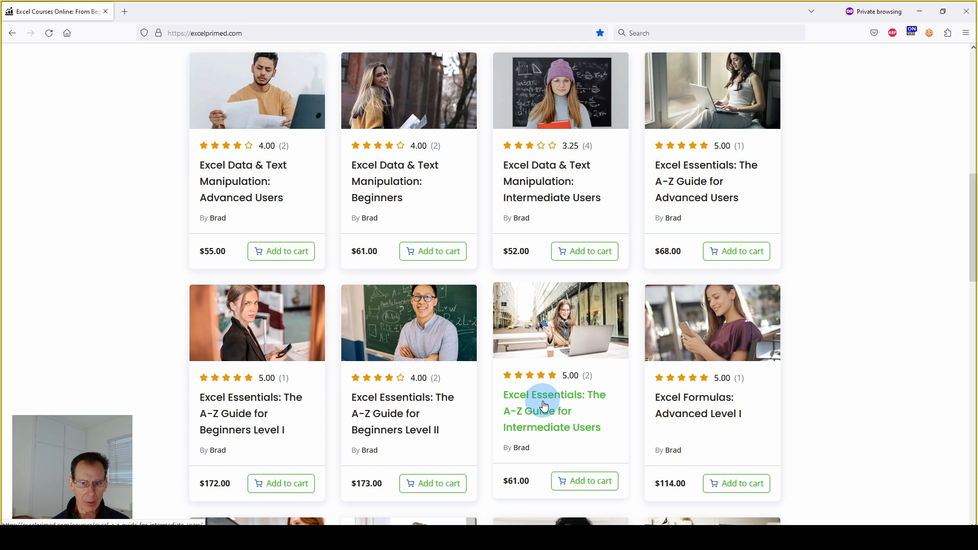
pyautogui.scroll(-1, 711, 356)
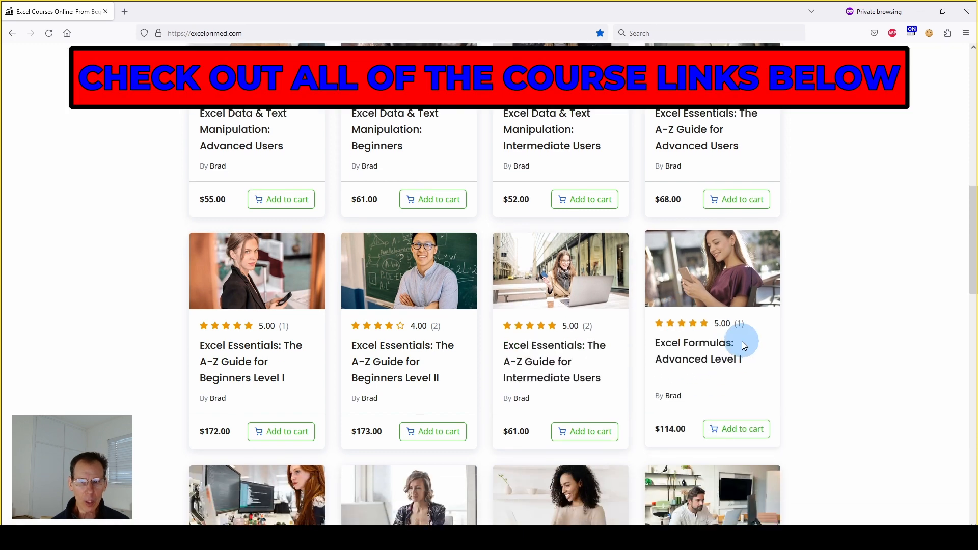
pyautogui.scroll(-1, 743, 343)
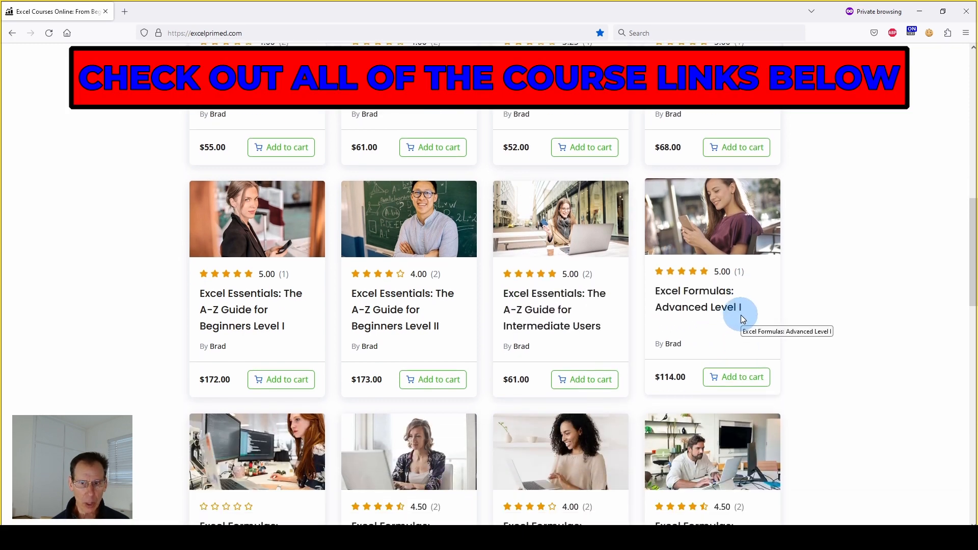
pyautogui.scroll(-1, 474, 448)
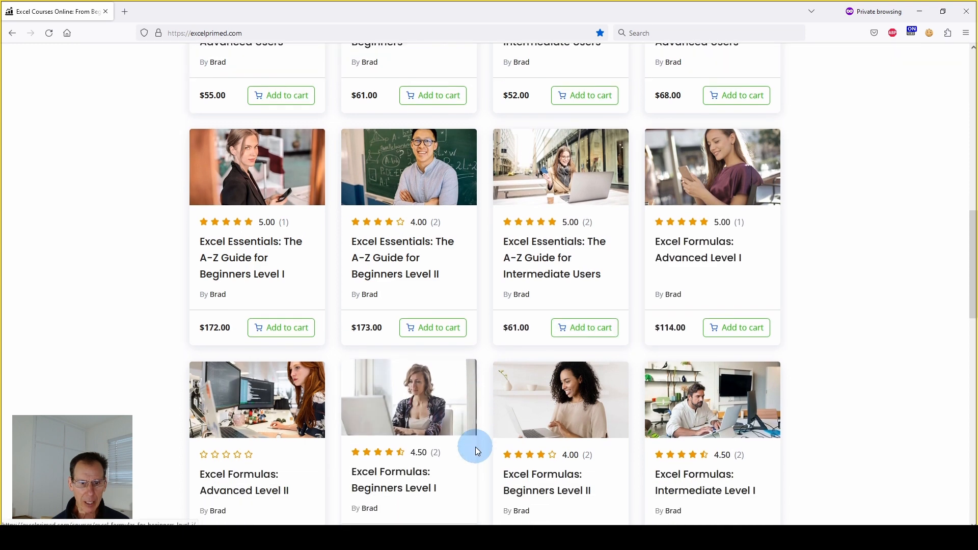
pyautogui.scroll(-1, 522, 443)
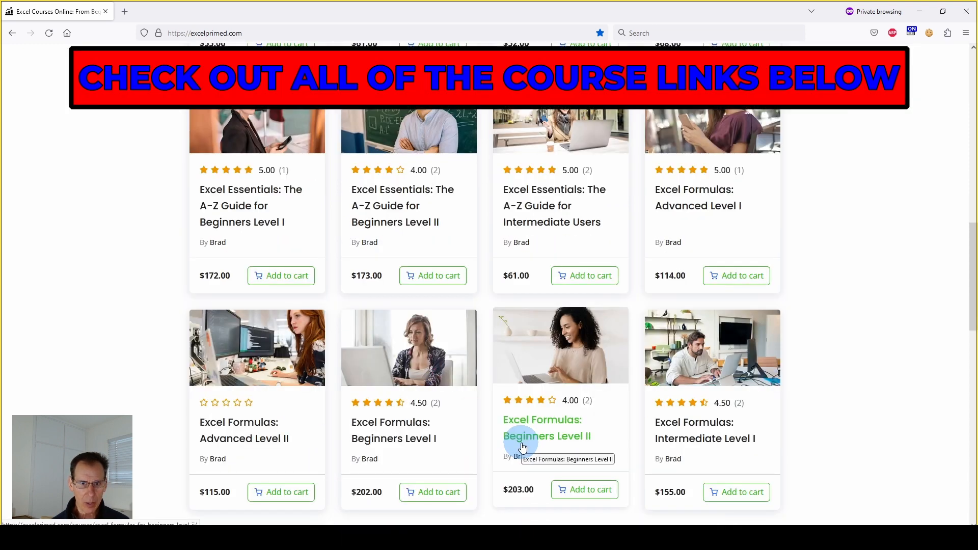
pyautogui.scroll(6, 319, 305)
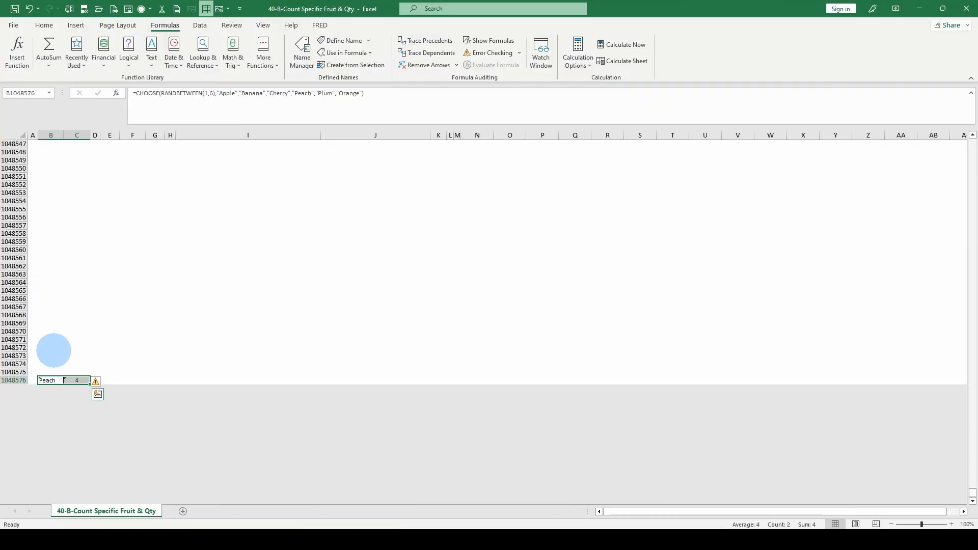
# - Switch back to the worksheet, return to cell A1 and recalculate repeatedly to compare column E's totals with columns F and G
pyautogui.click(53, 349)
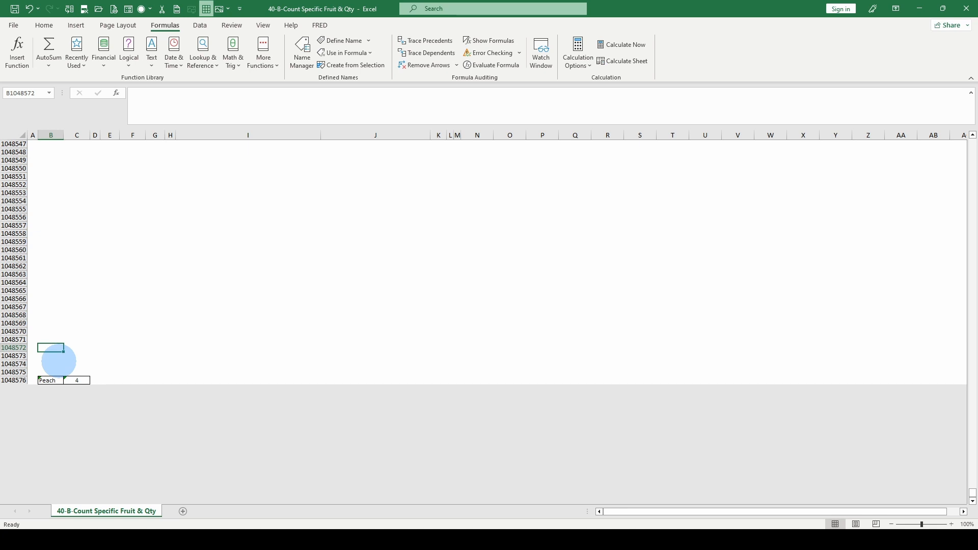
pyautogui.hotkey('ctrl', 'Home')
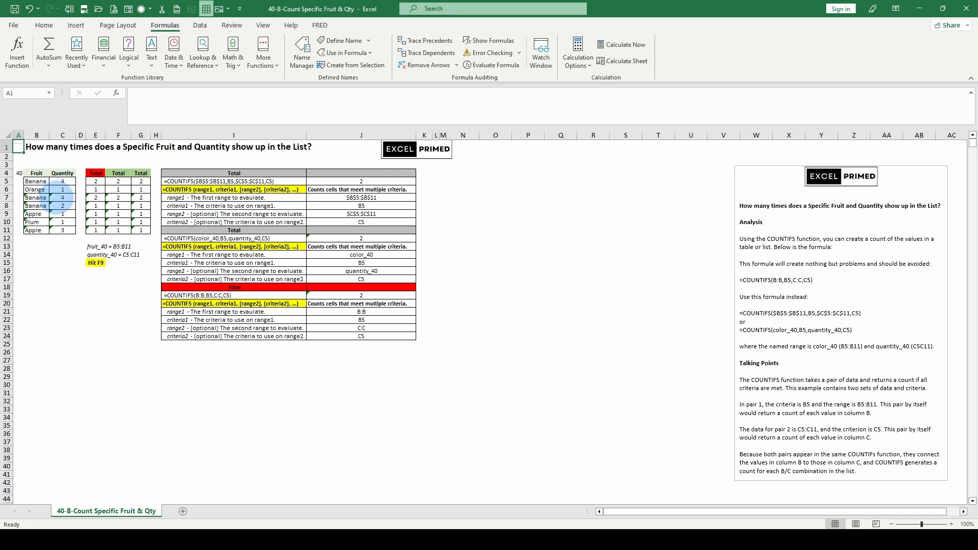
pyautogui.press('F9')
pyautogui.press('F9')
pyautogui.press('F9')
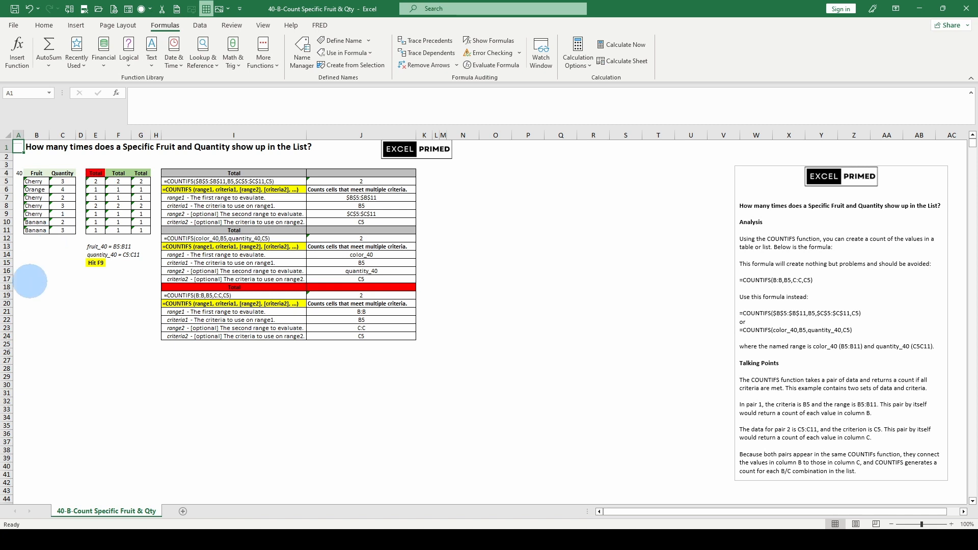
pyautogui.press('F9')
pyautogui.press('F9')
pyautogui.press('F9')
pyautogui.press('F9')
pyautogui.press('F9')
pyautogui.press('F9')
pyautogui.press('F9')
pyautogui.press('F9')
pyautogui.press('F9')
pyautogui.press('F9')
pyautogui.press('F9')
pyautogui.press('F9')
pyautogui.press('F9')
pyautogui.press('F9')
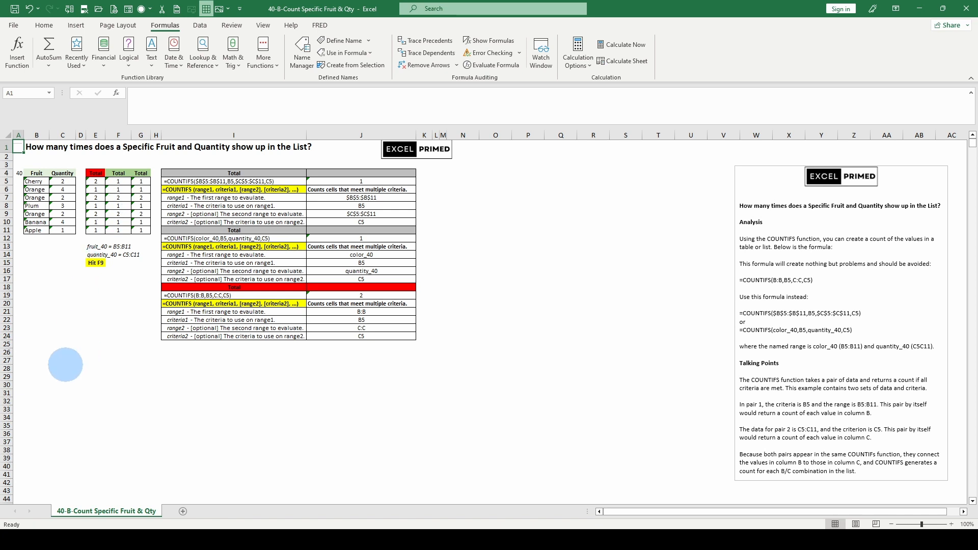
# - Hide row 1048576 again, select the last visible row 1048575 and return to cell A1
pyautogui.click(41, 366)
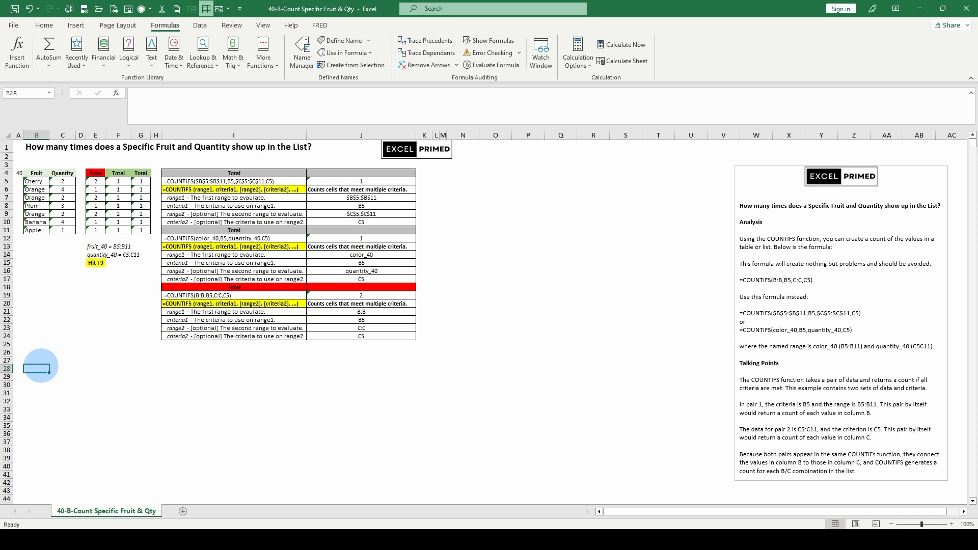
pyautogui.hotkey('ctrl', 'Down')
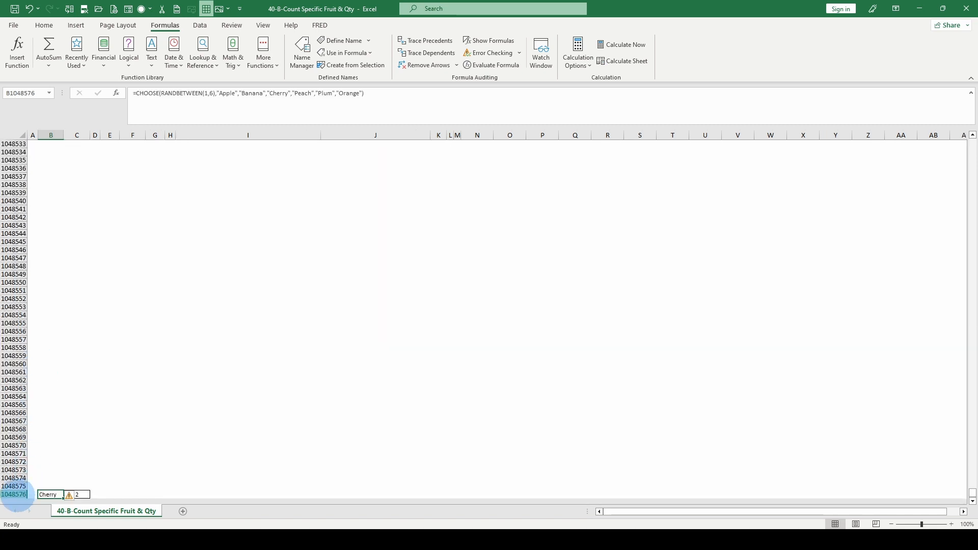
pyautogui.rightClick(15, 494)
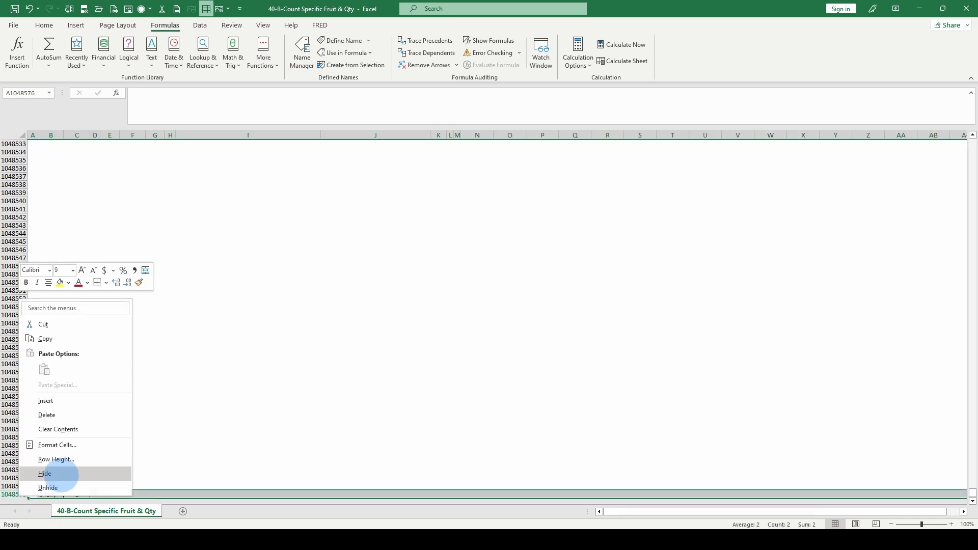
pyautogui.click(51, 474)
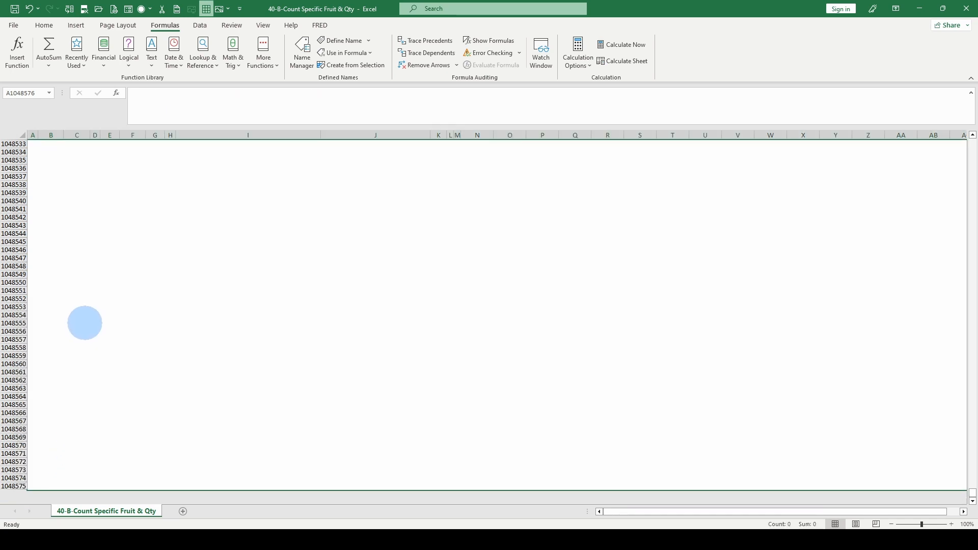
pyautogui.click(84, 323)
pyautogui.click(15, 486)
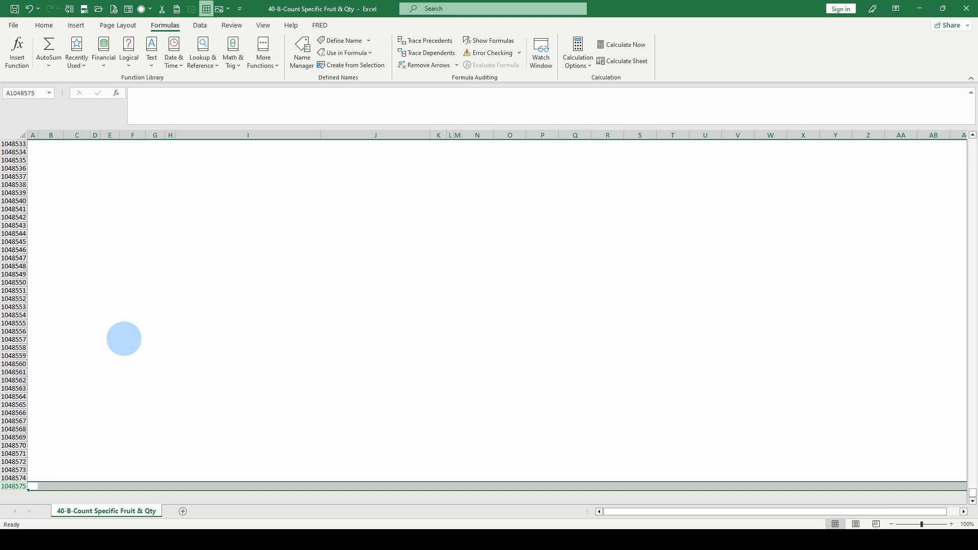
pyautogui.hotkey('ctrl', 'Home')
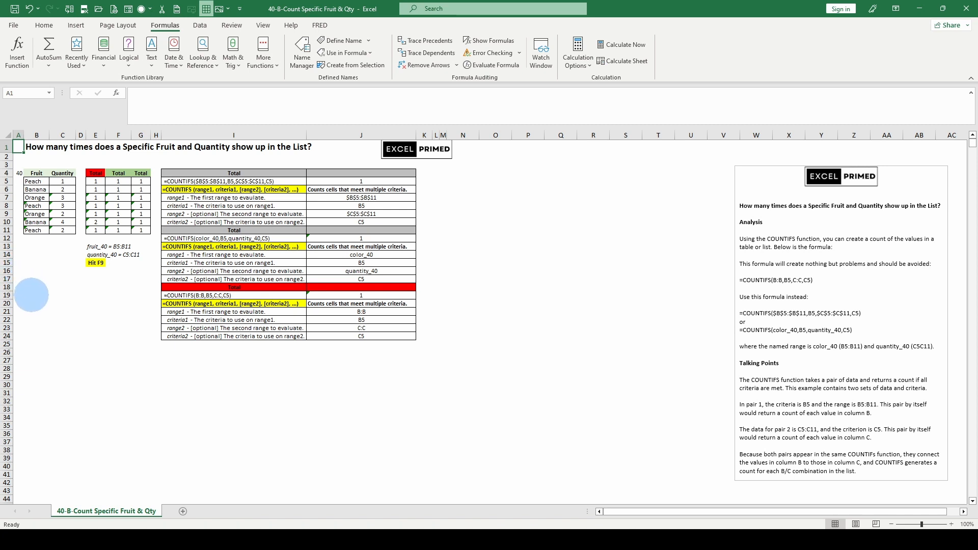
# - Go to the last used cell, select from row 1048575 past the end of the sheet and unhide row 1048576
pyautogui.hotkey('ctrl', 'End')
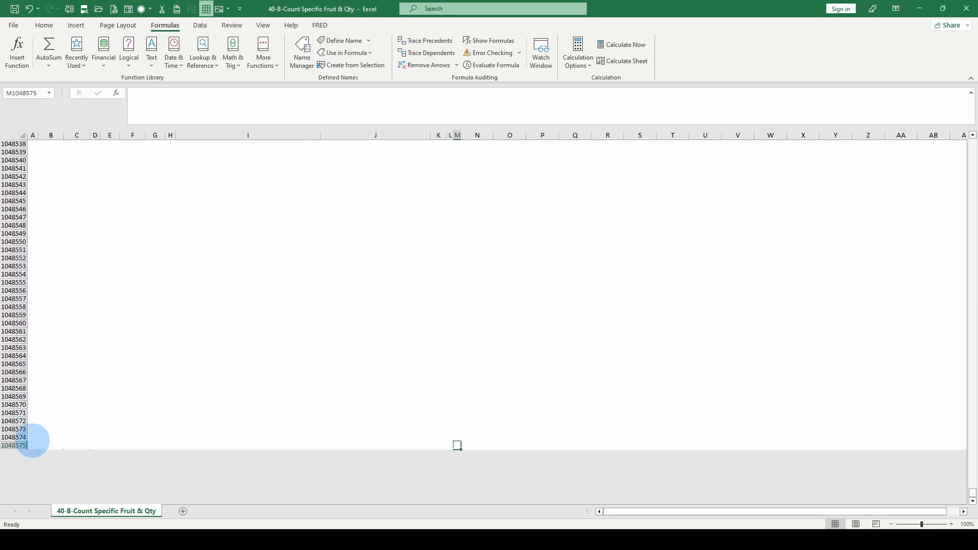
pyautogui.moveTo(14, 437); pyautogui.dragTo(10, 454)
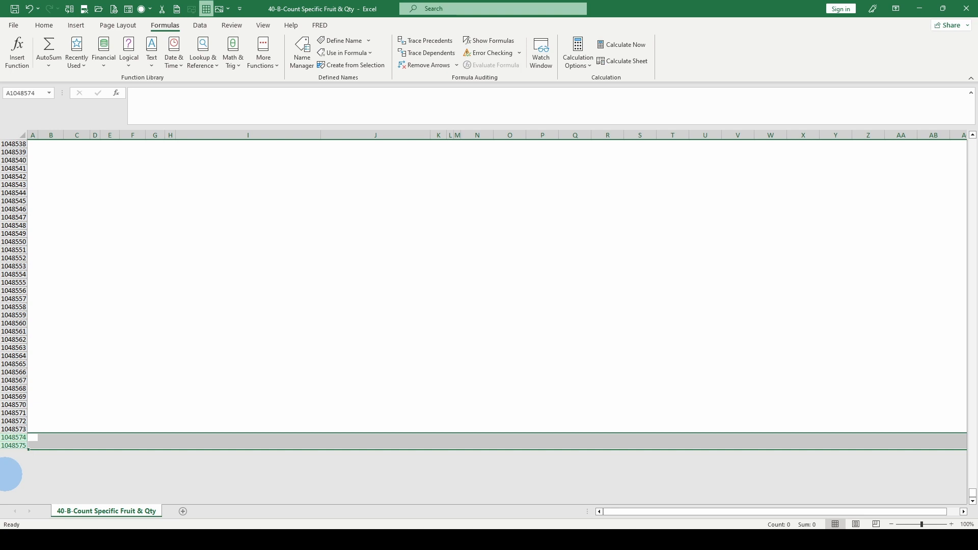
pyautogui.click(29, 445)
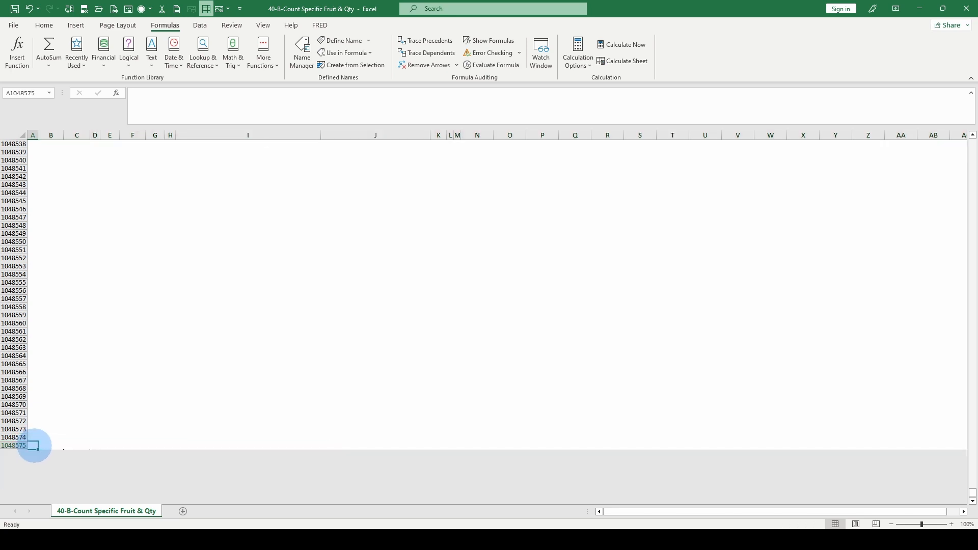
pyautogui.moveTo(14, 445); pyautogui.dragTo(14, 447)
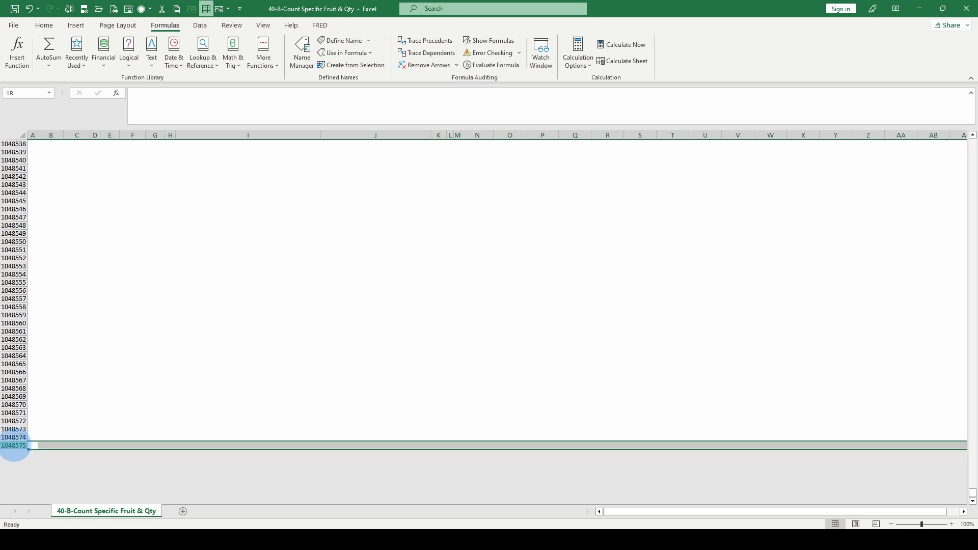
pyautogui.moveTo(14, 448); pyautogui.dragTo(7, 468)
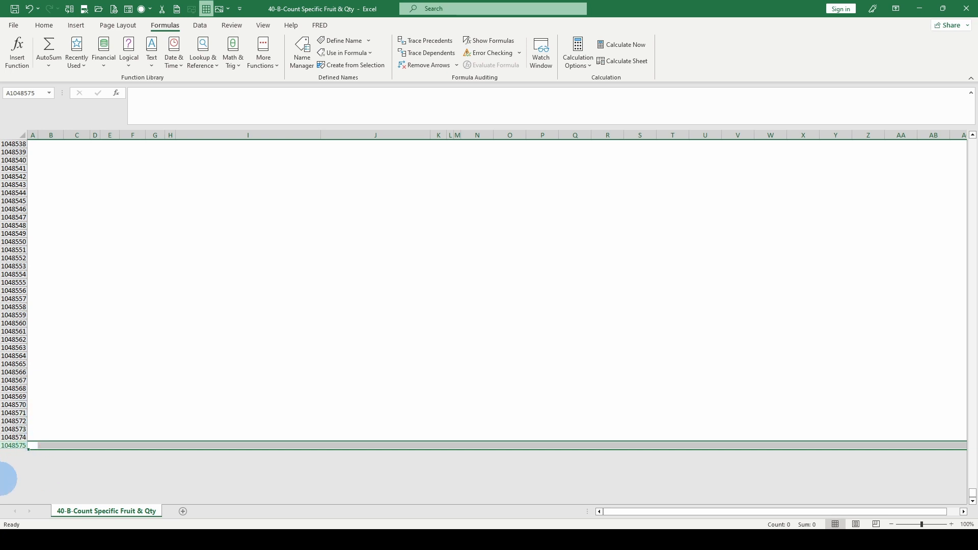
pyautogui.rightClick(14, 456)
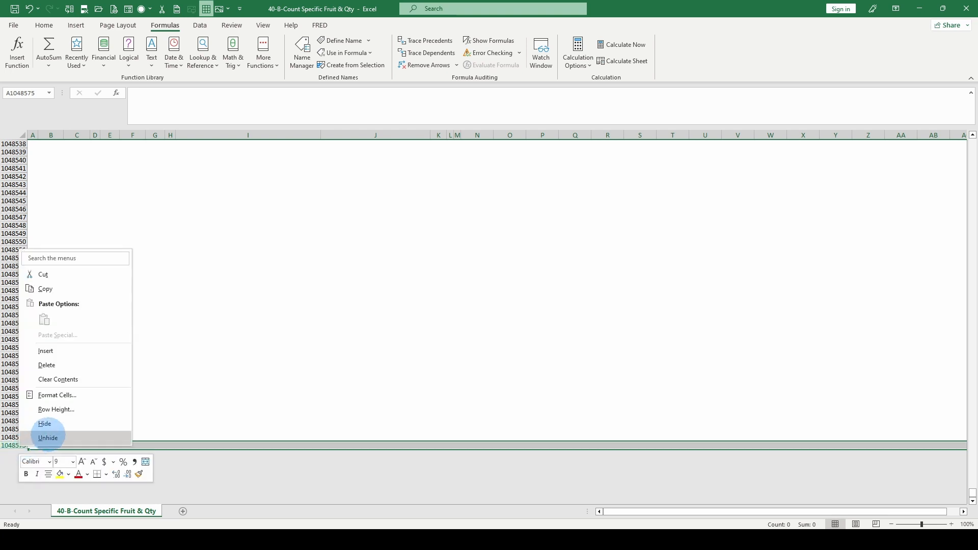
pyautogui.click(48, 435)
# - Delete rows 1048575 and 1048576 containing the stray fruit and quantity data and return to cell A1
pyautogui.click(14, 454)
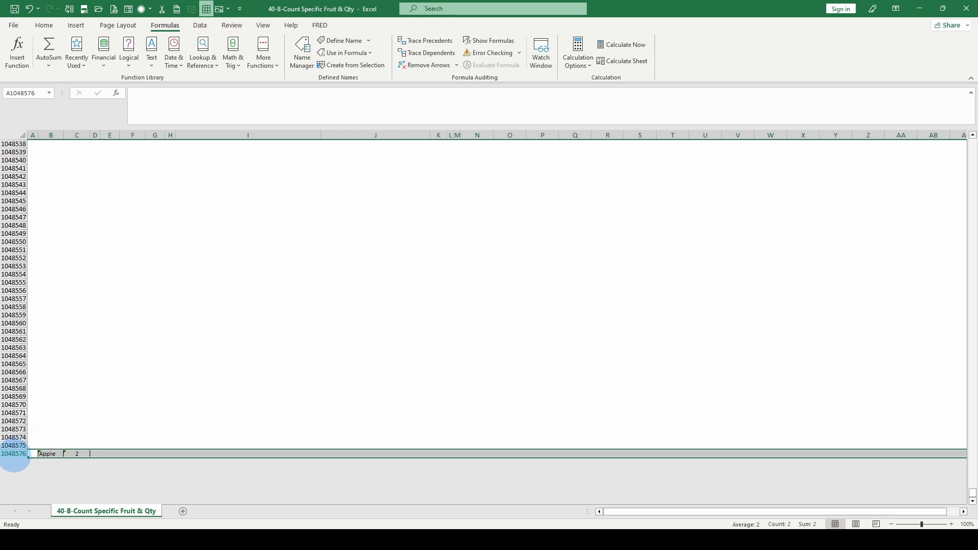
pyautogui.moveTo(11, 446); pyautogui.dragTo(9, 477)
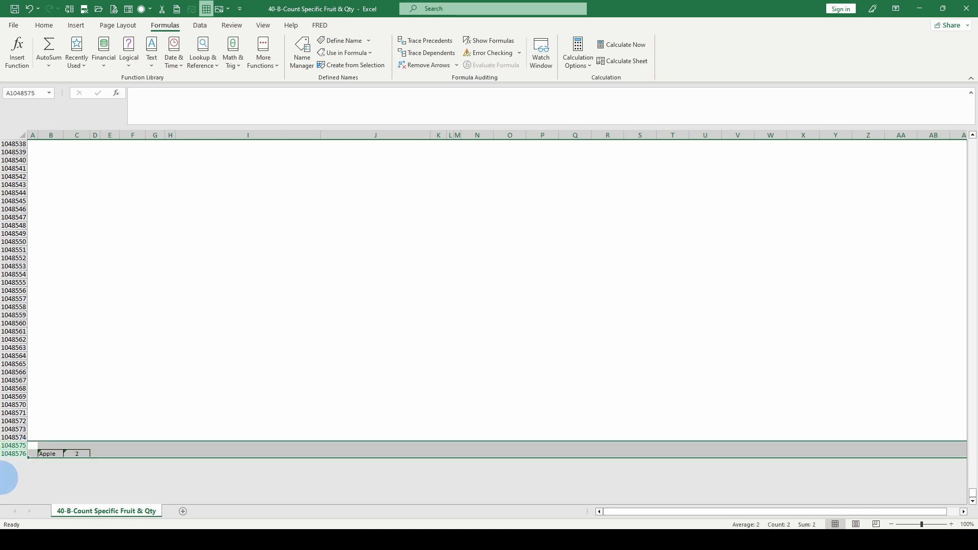
pyautogui.hotkey('ctrl', 'x')
pyautogui.hotkey('ctrl', '-')
pyautogui.hotkey('ctrl', 'Home')
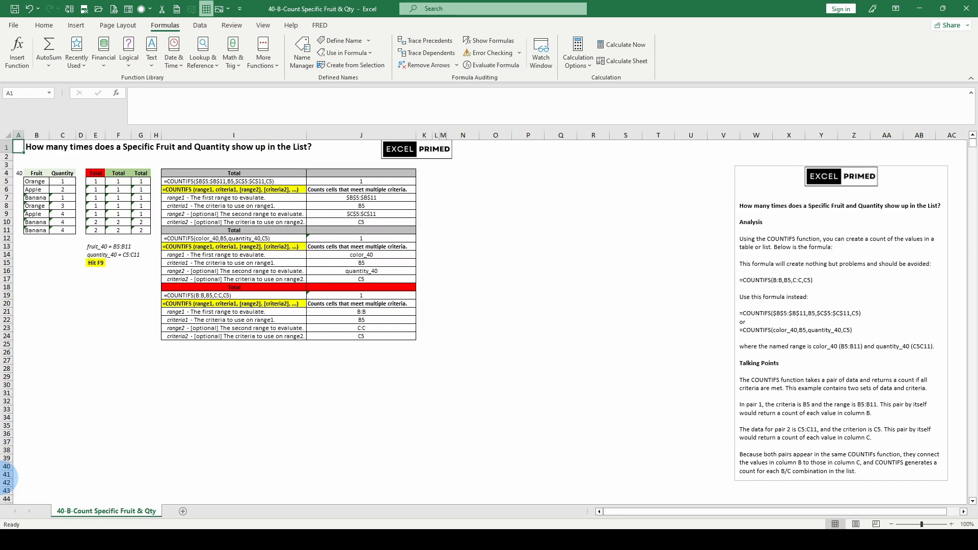